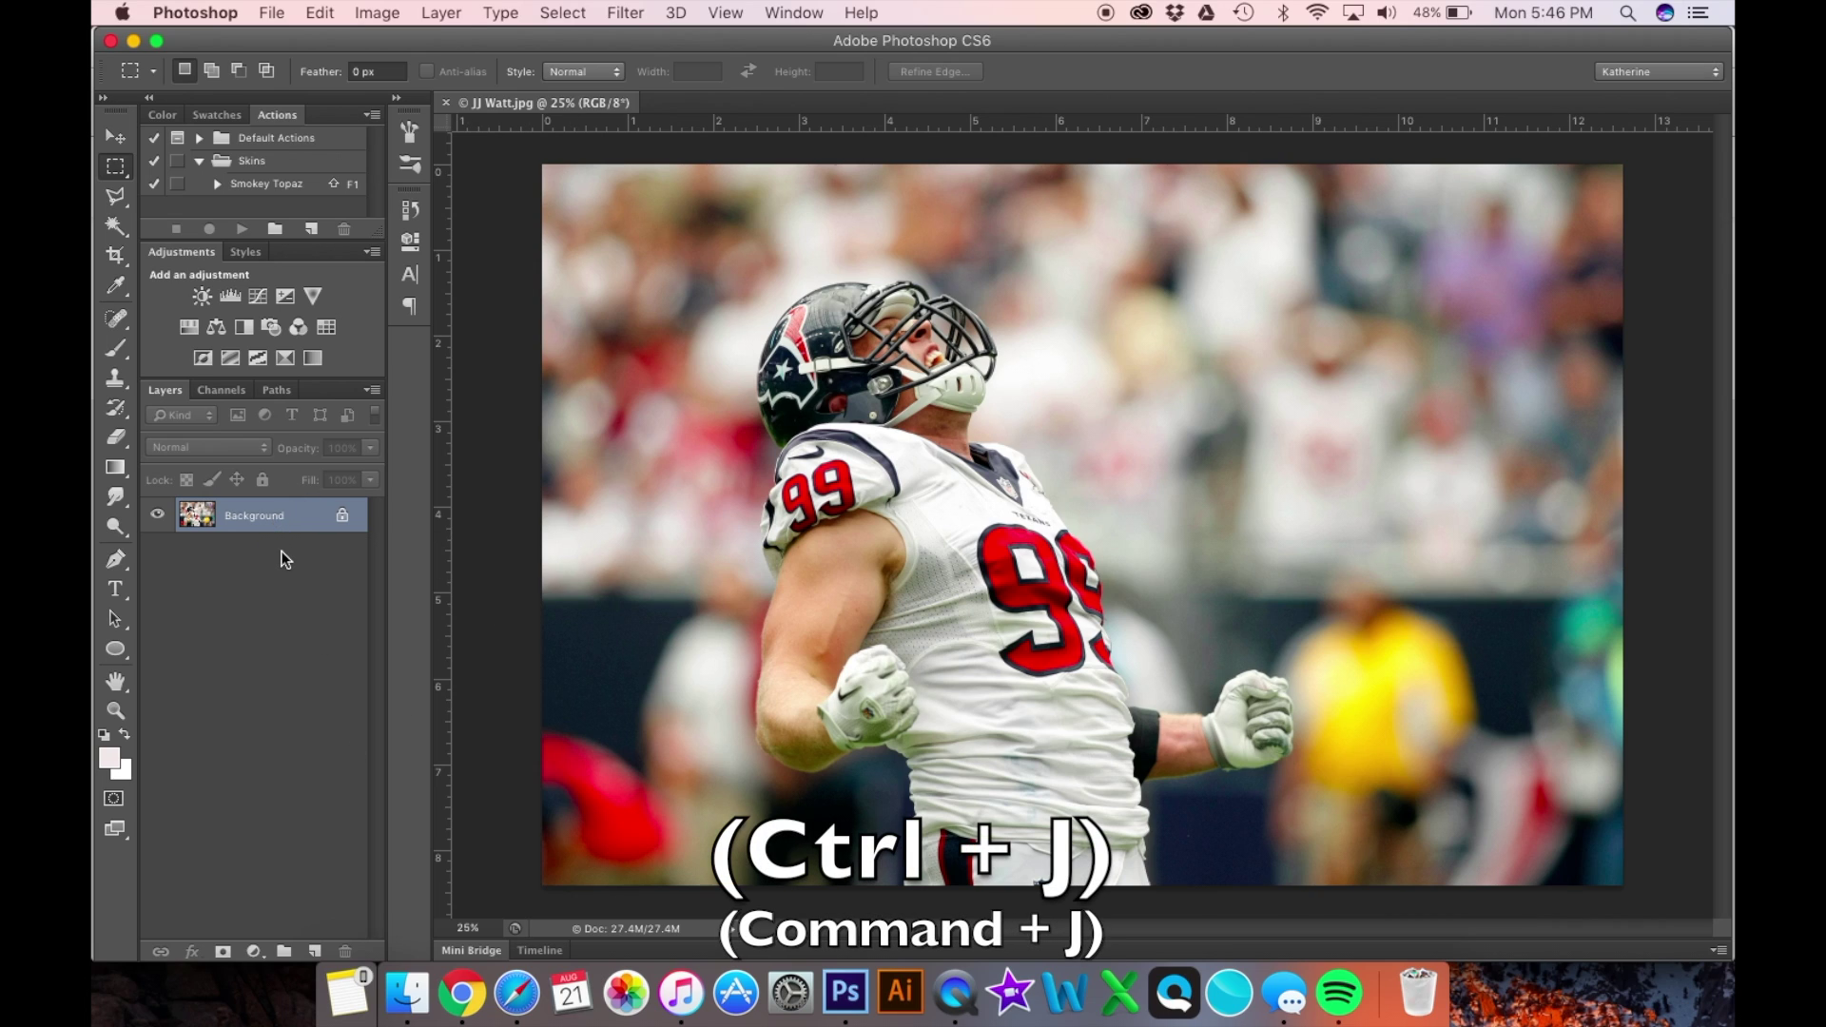
# - Duplicate the Background layer and add a layer mask to the copy
pyautogui.press('super+j')
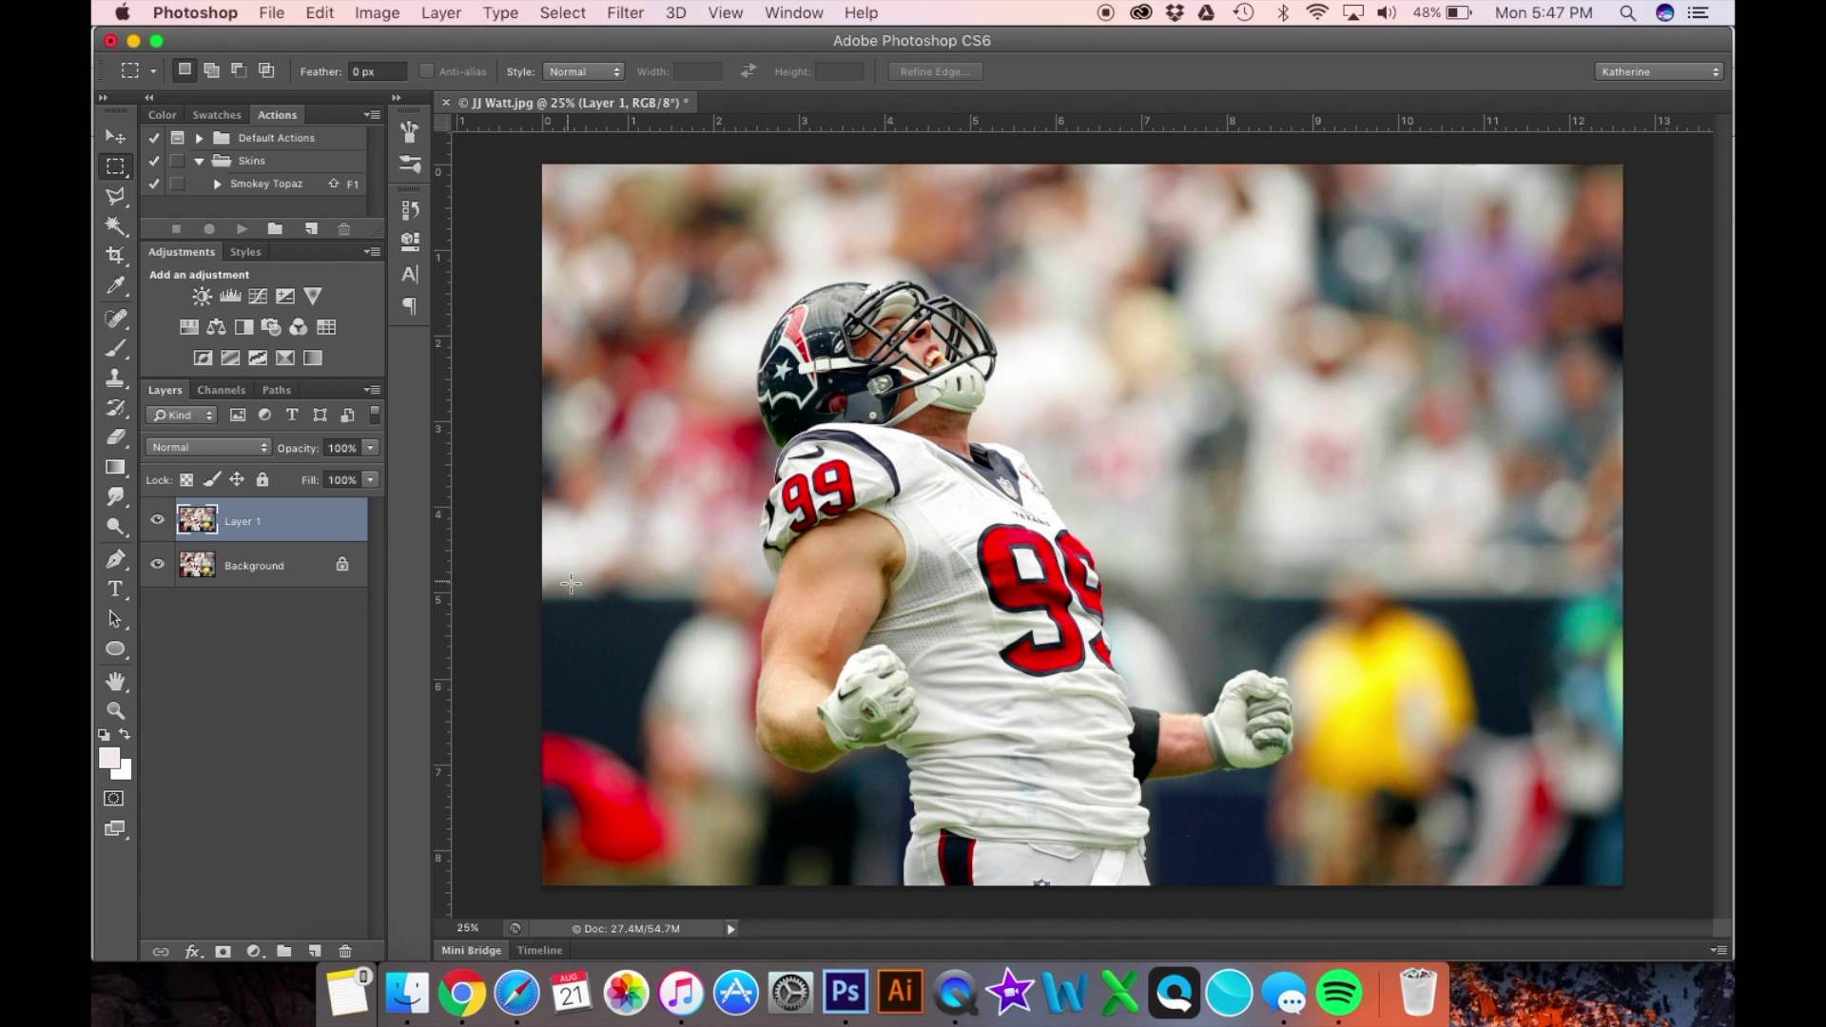
pyautogui.click(158, 522)
pyautogui.click(159, 522)
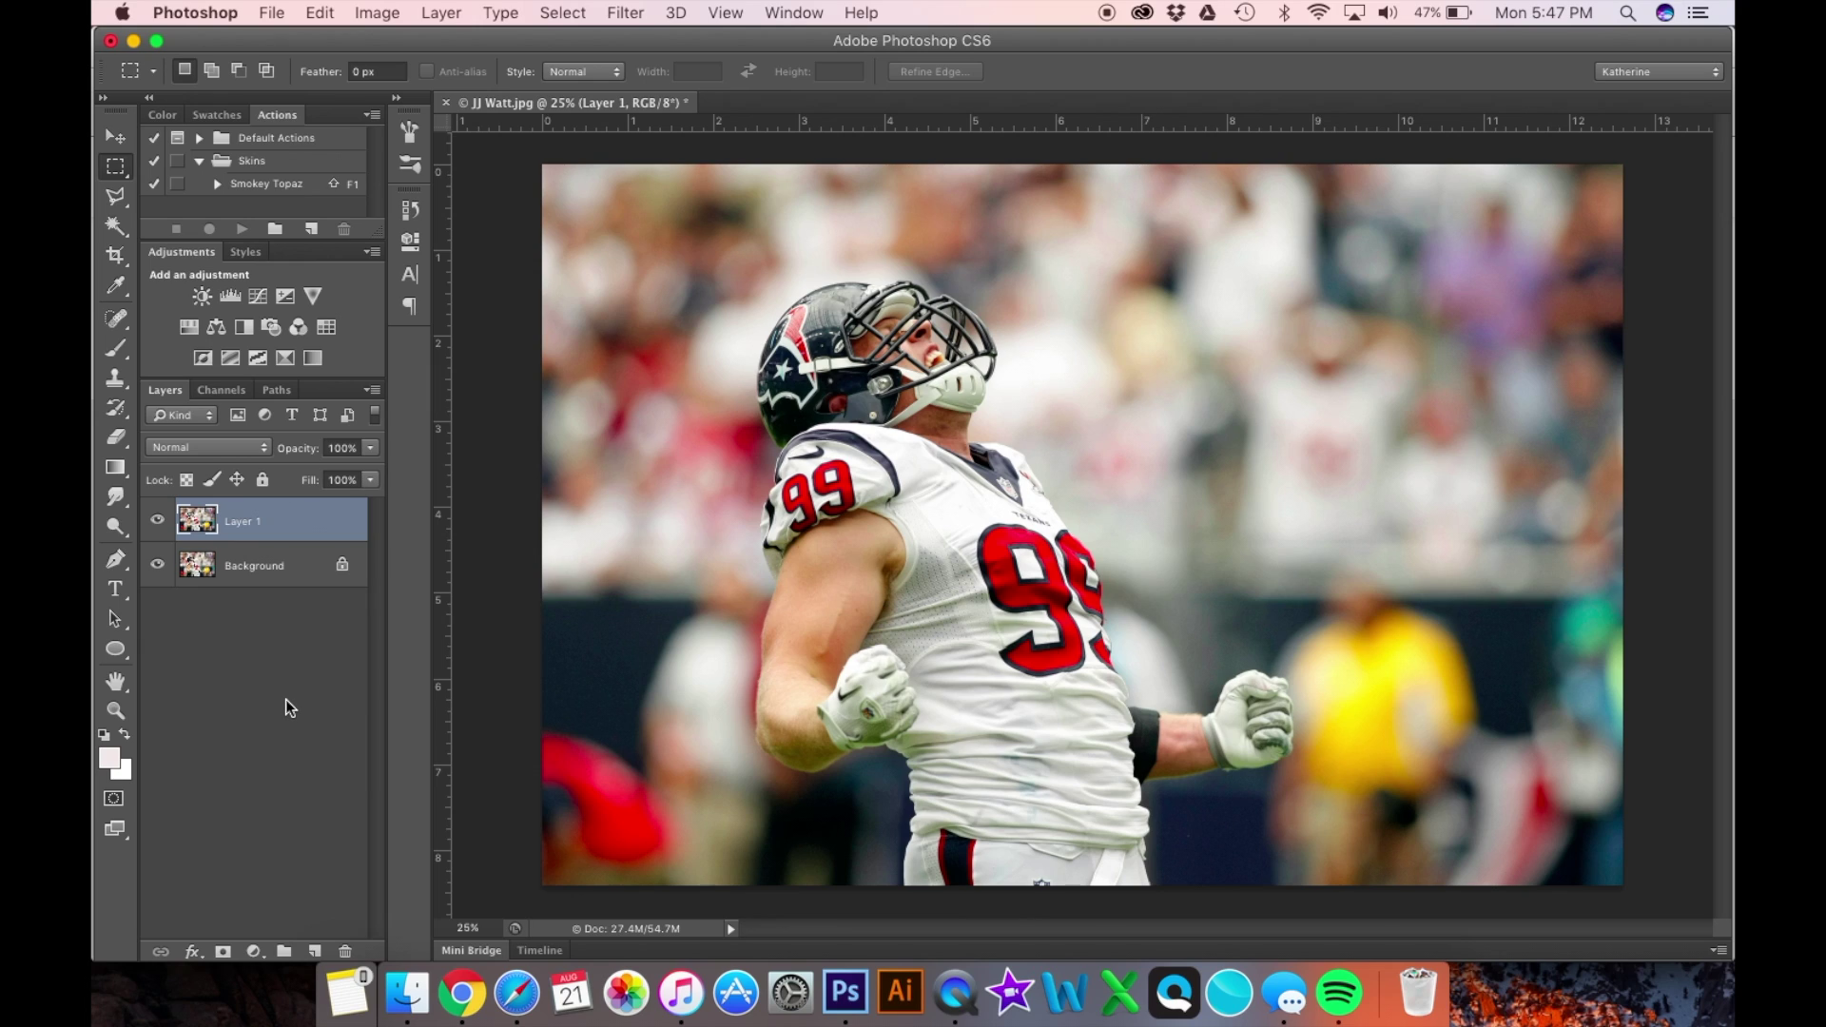
pyautogui.click(223, 953)
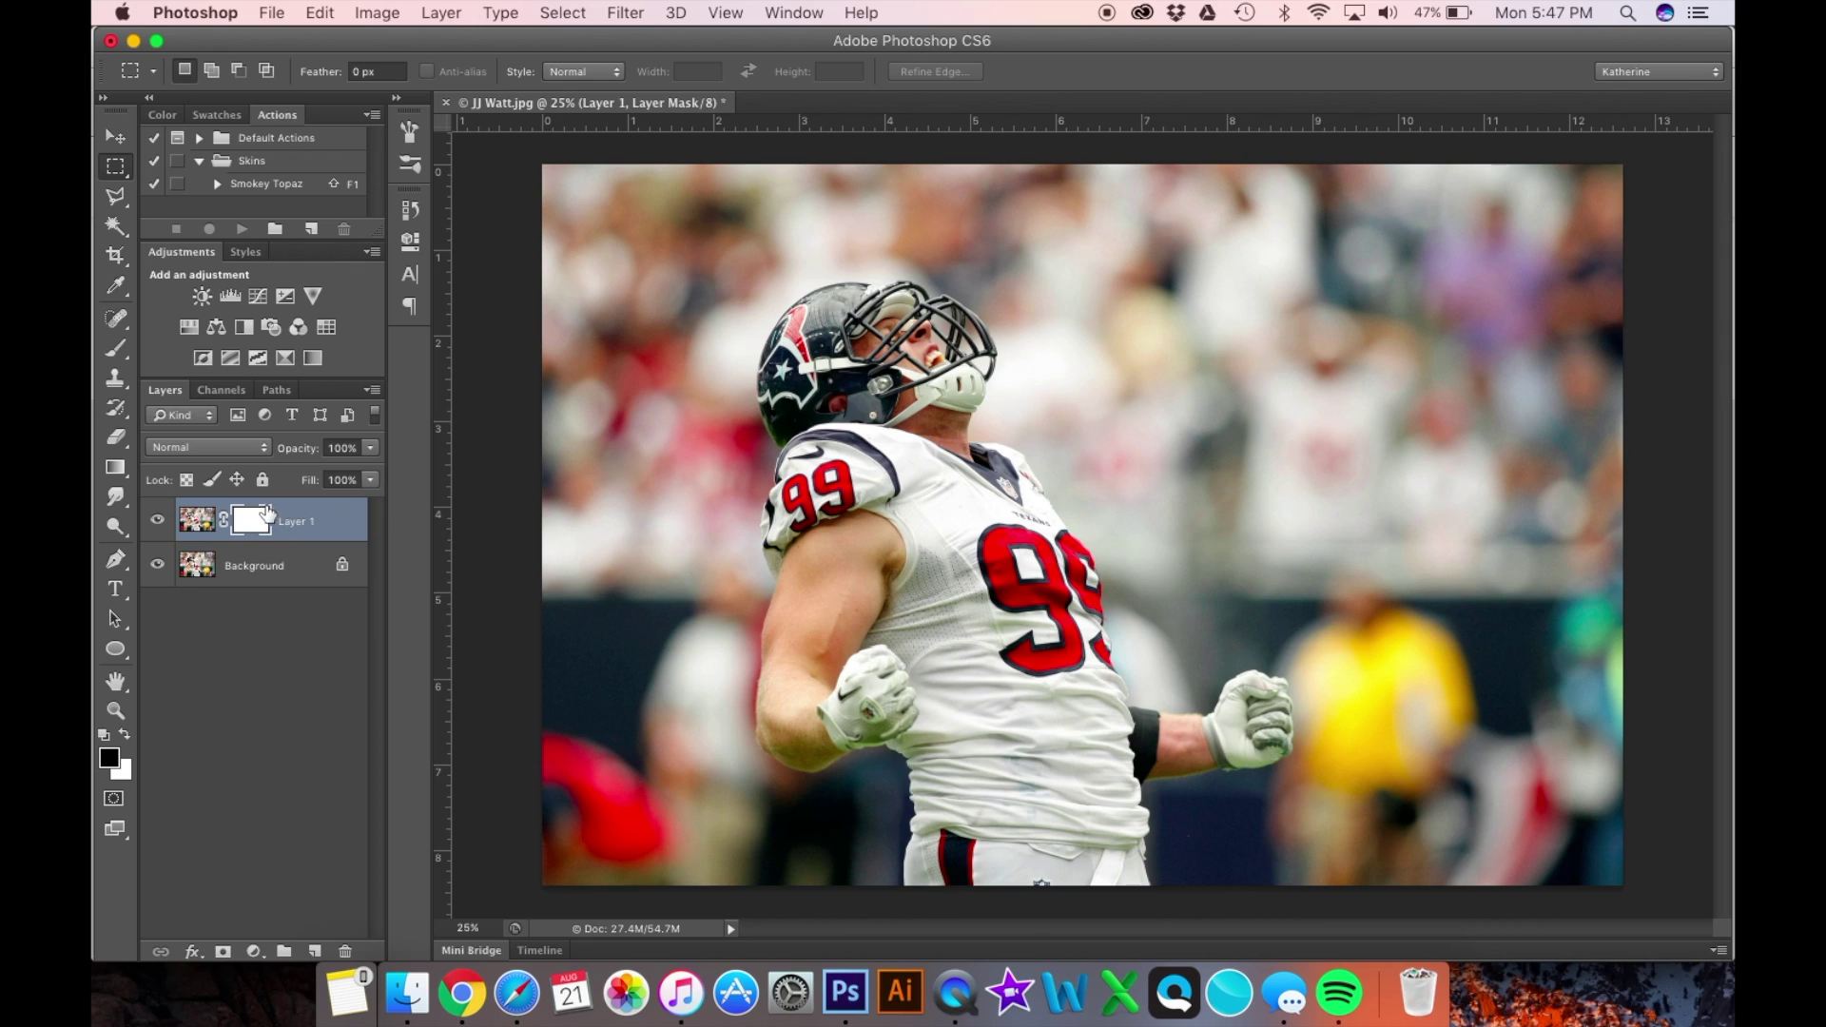
# - Select the whole football player on the duplicated layer with the Quick Selection tool at brush size 80
pyautogui.click(203, 529)
pyautogui.press('b')
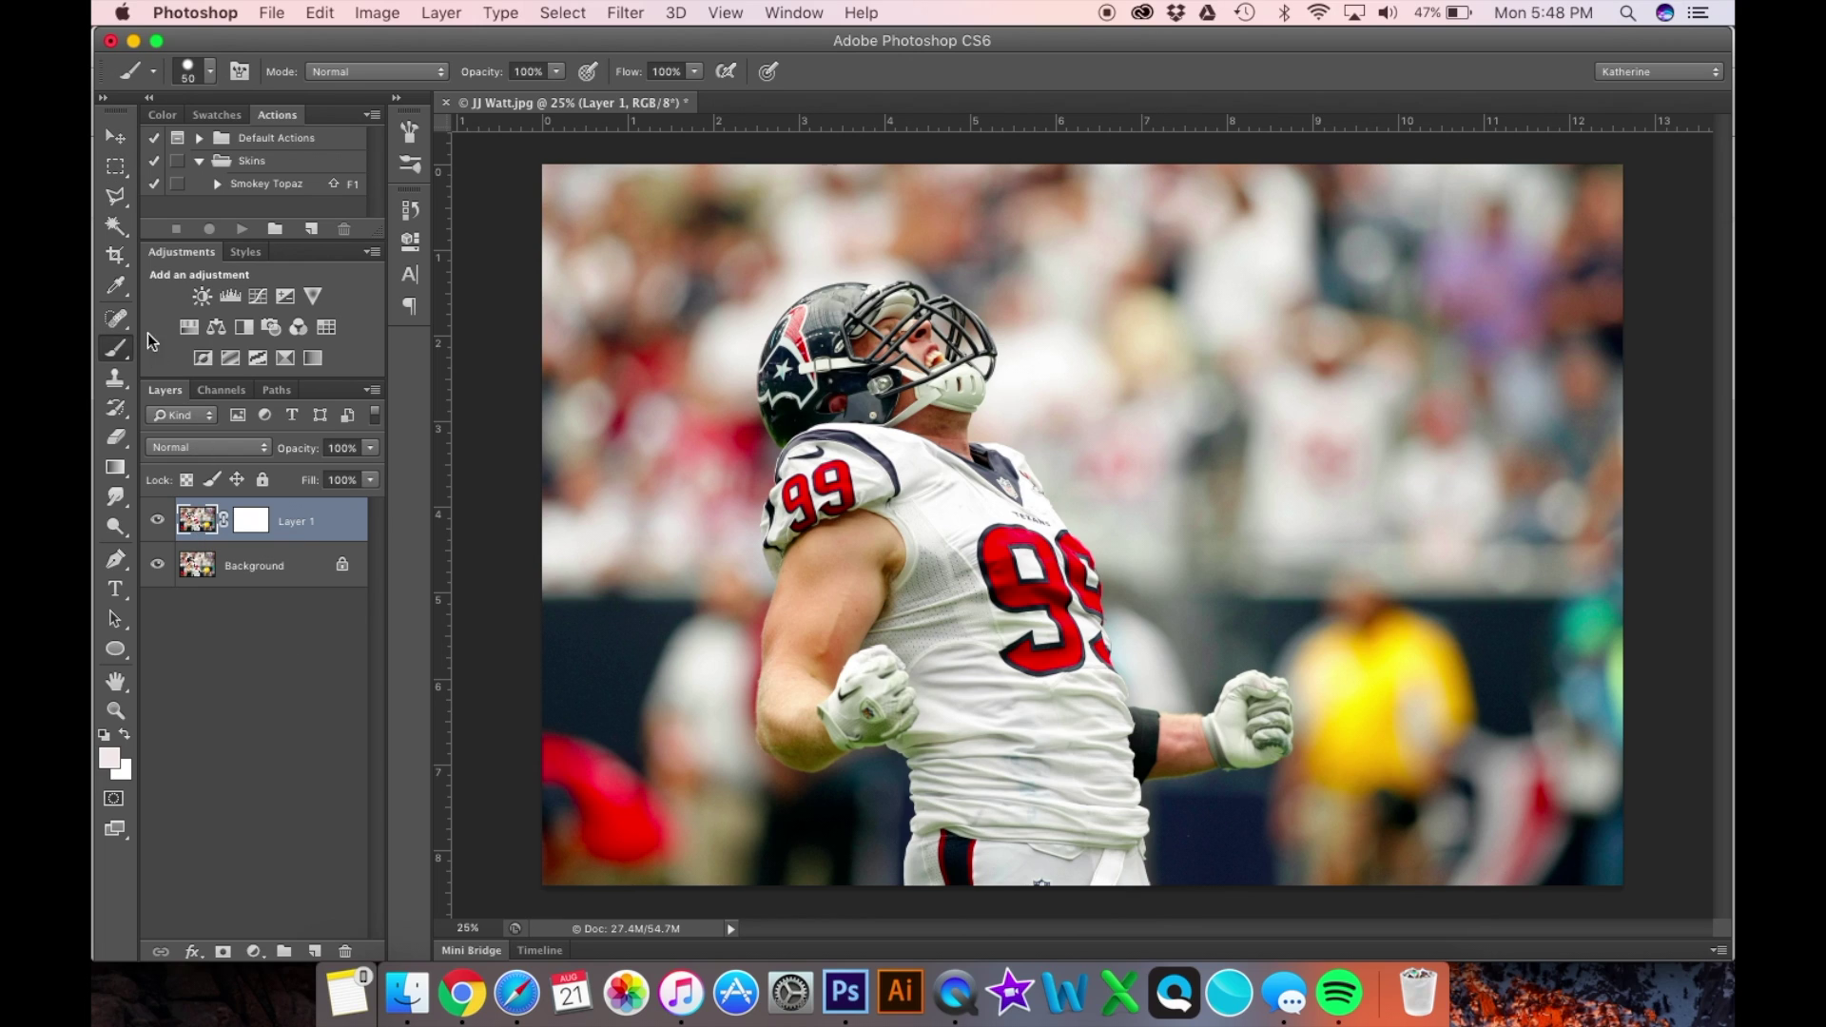
pyautogui.click(113, 229)
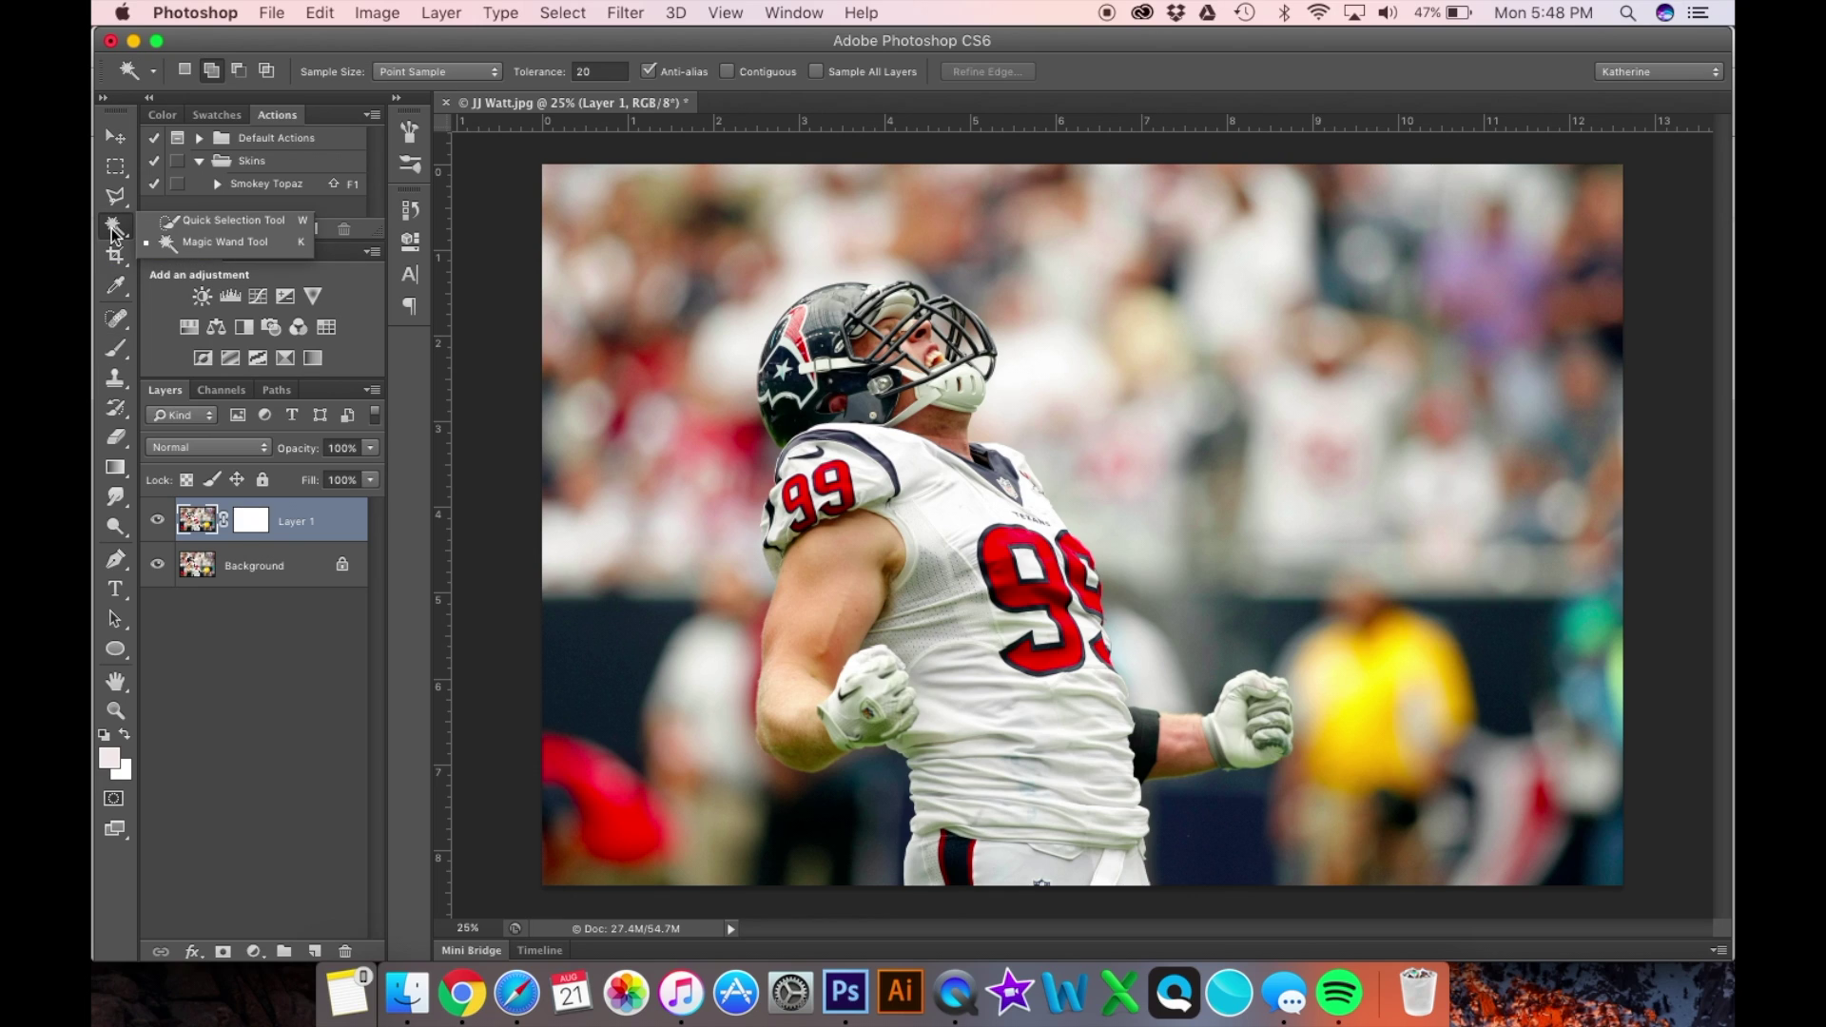
pyautogui.click(183, 231)
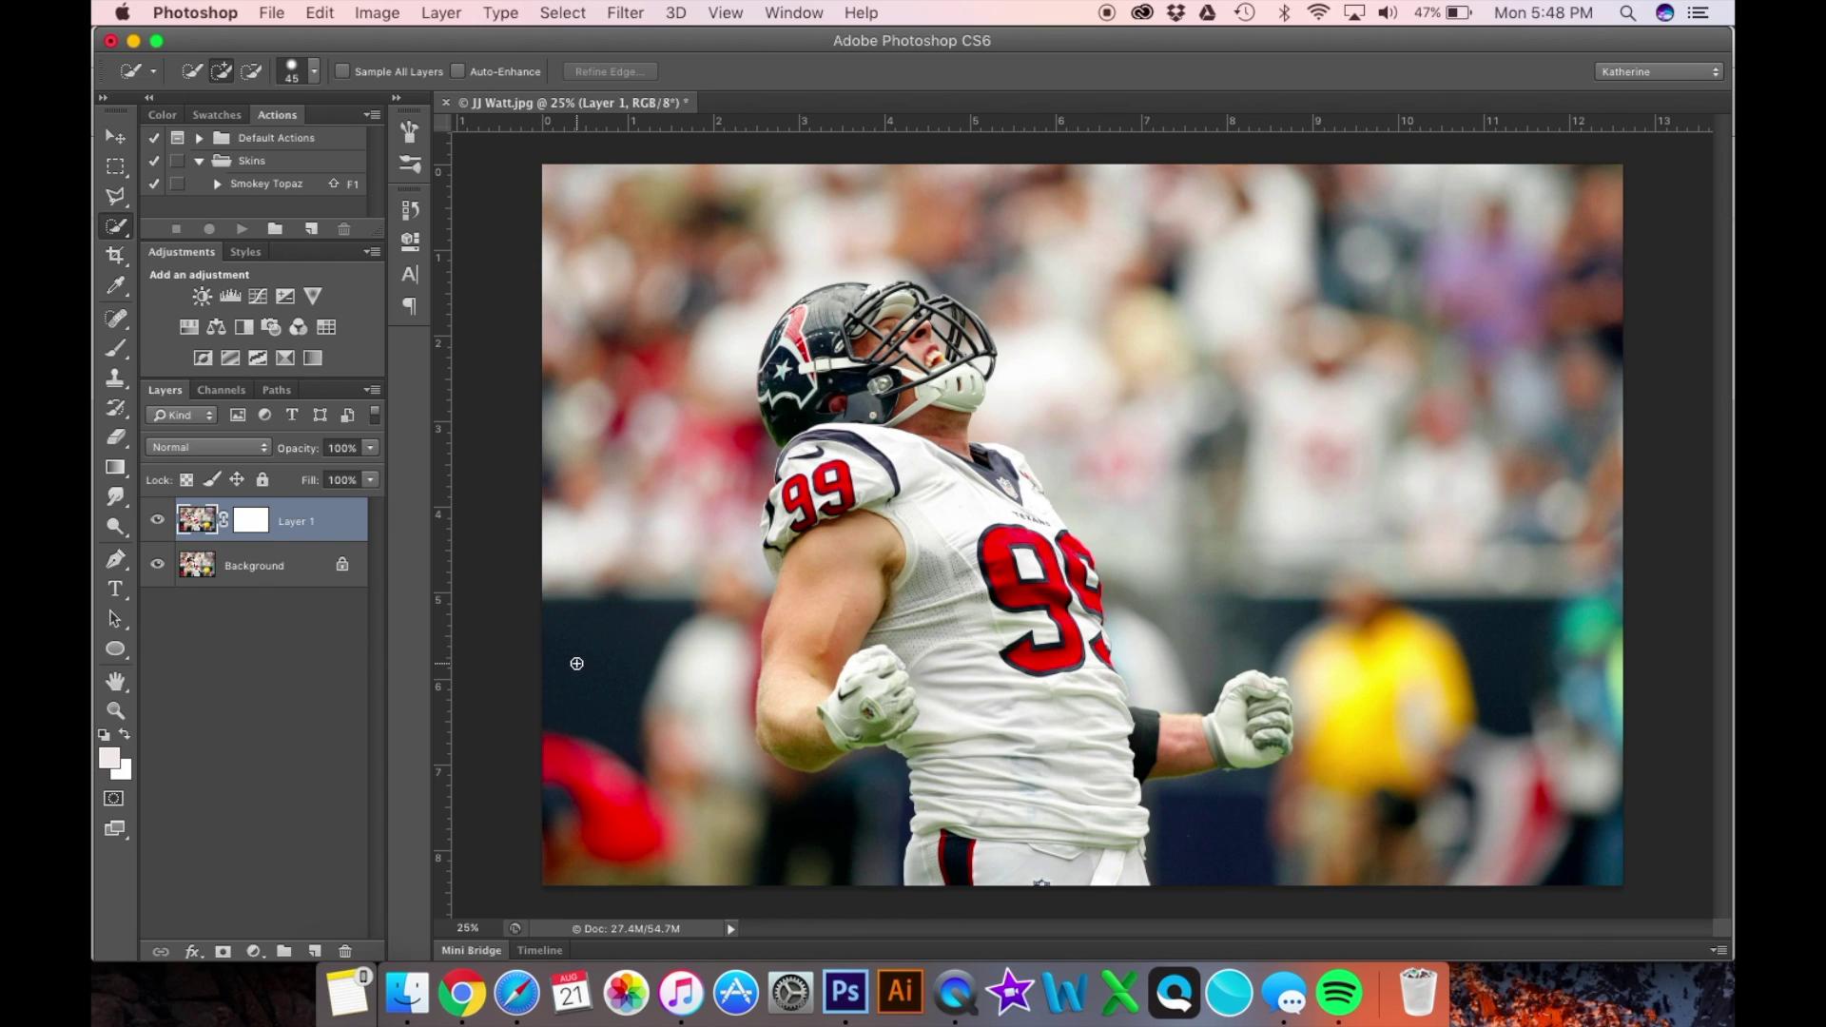
pyautogui.press(']')
pyautogui.press(']')
pyautogui.press(']')
pyautogui.click(198, 521)
pyautogui.moveTo(996, 854)
pyautogui.mouseDown()
pyautogui.moveTo(998, 679)
pyautogui.moveTo(968, 521)
pyautogui.mouseUp()
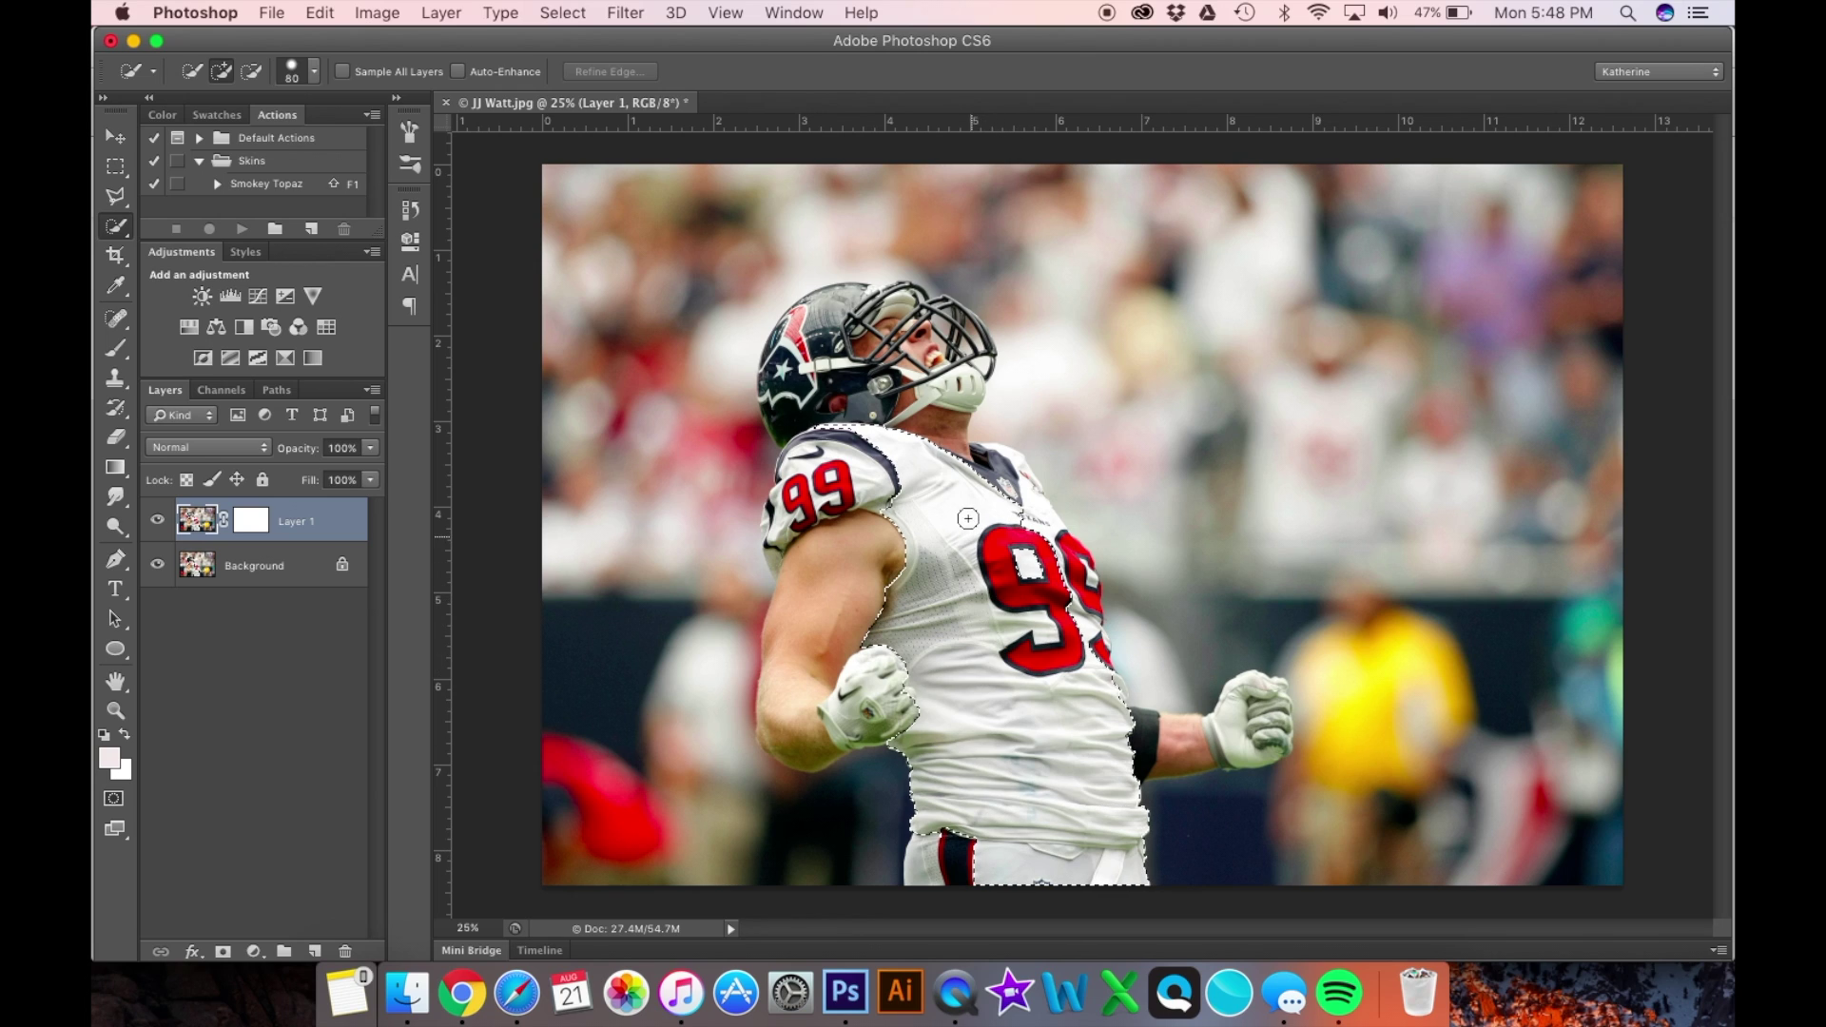
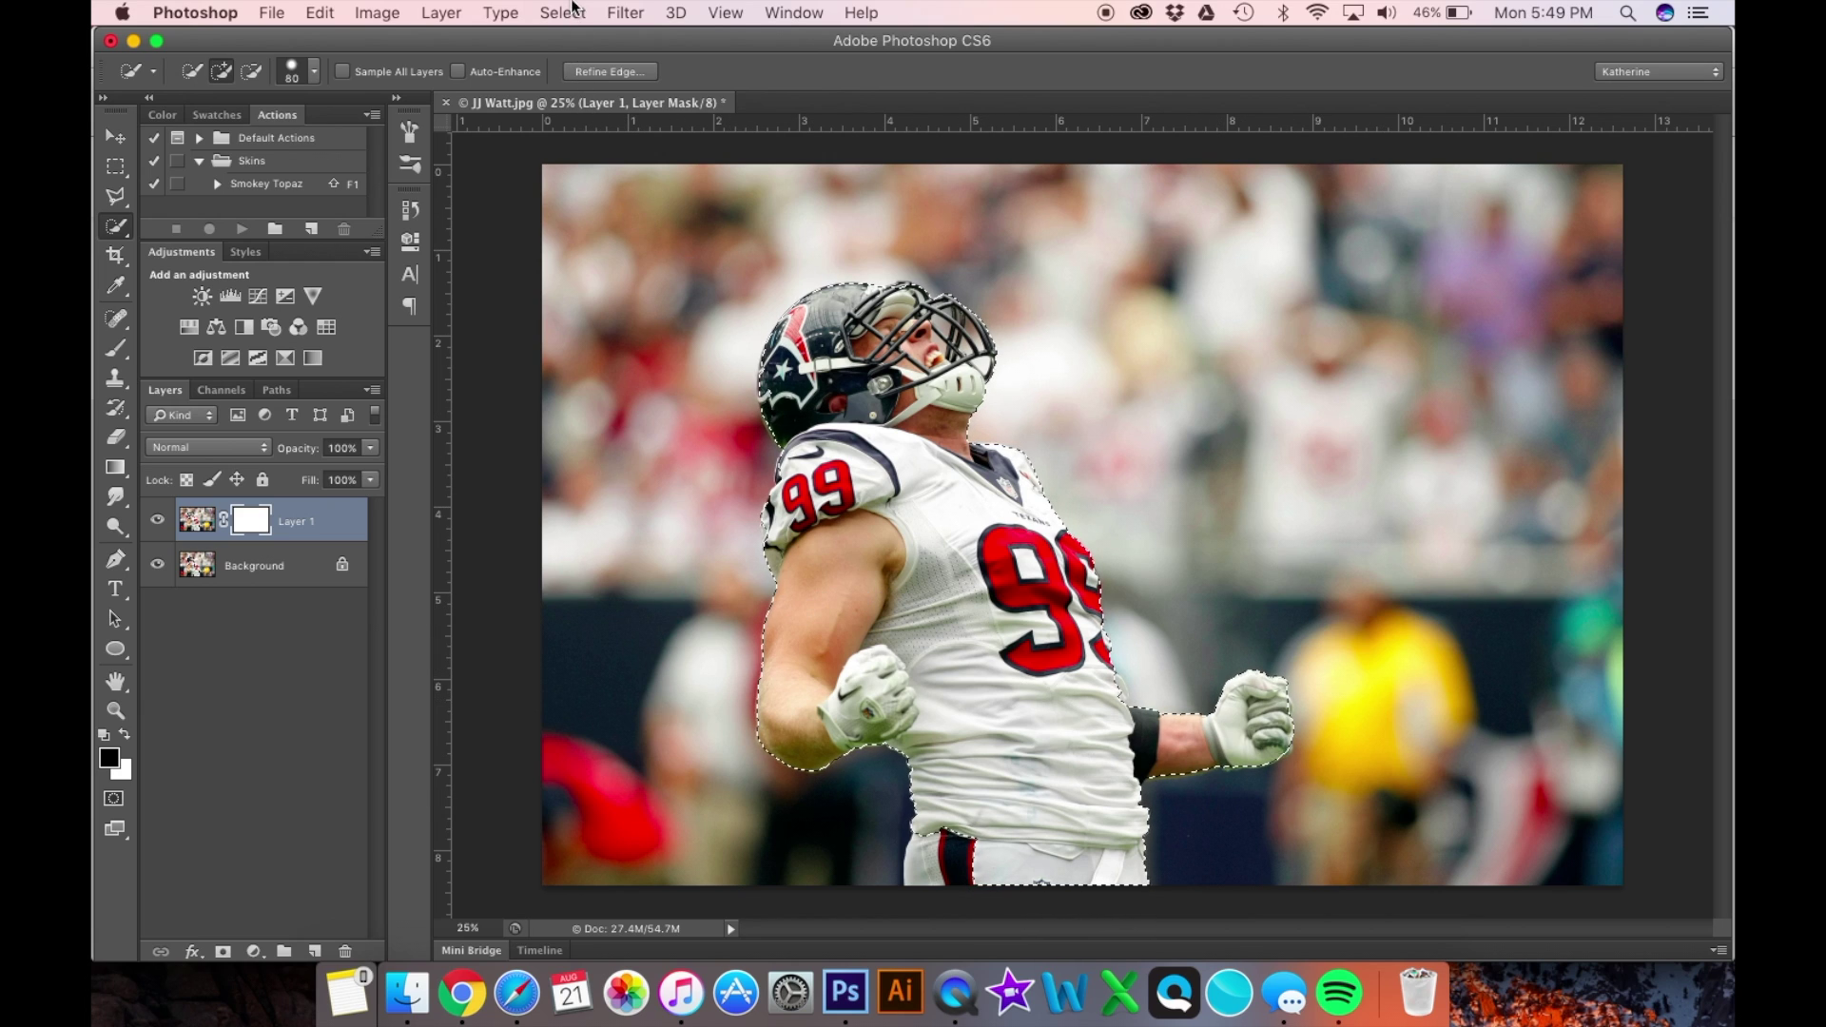
# - Invert the selection and fill that area of the layer mask with black at 100% opacity, Normal mode
pyautogui.click(571, 11)
pyautogui.click(578, 104)
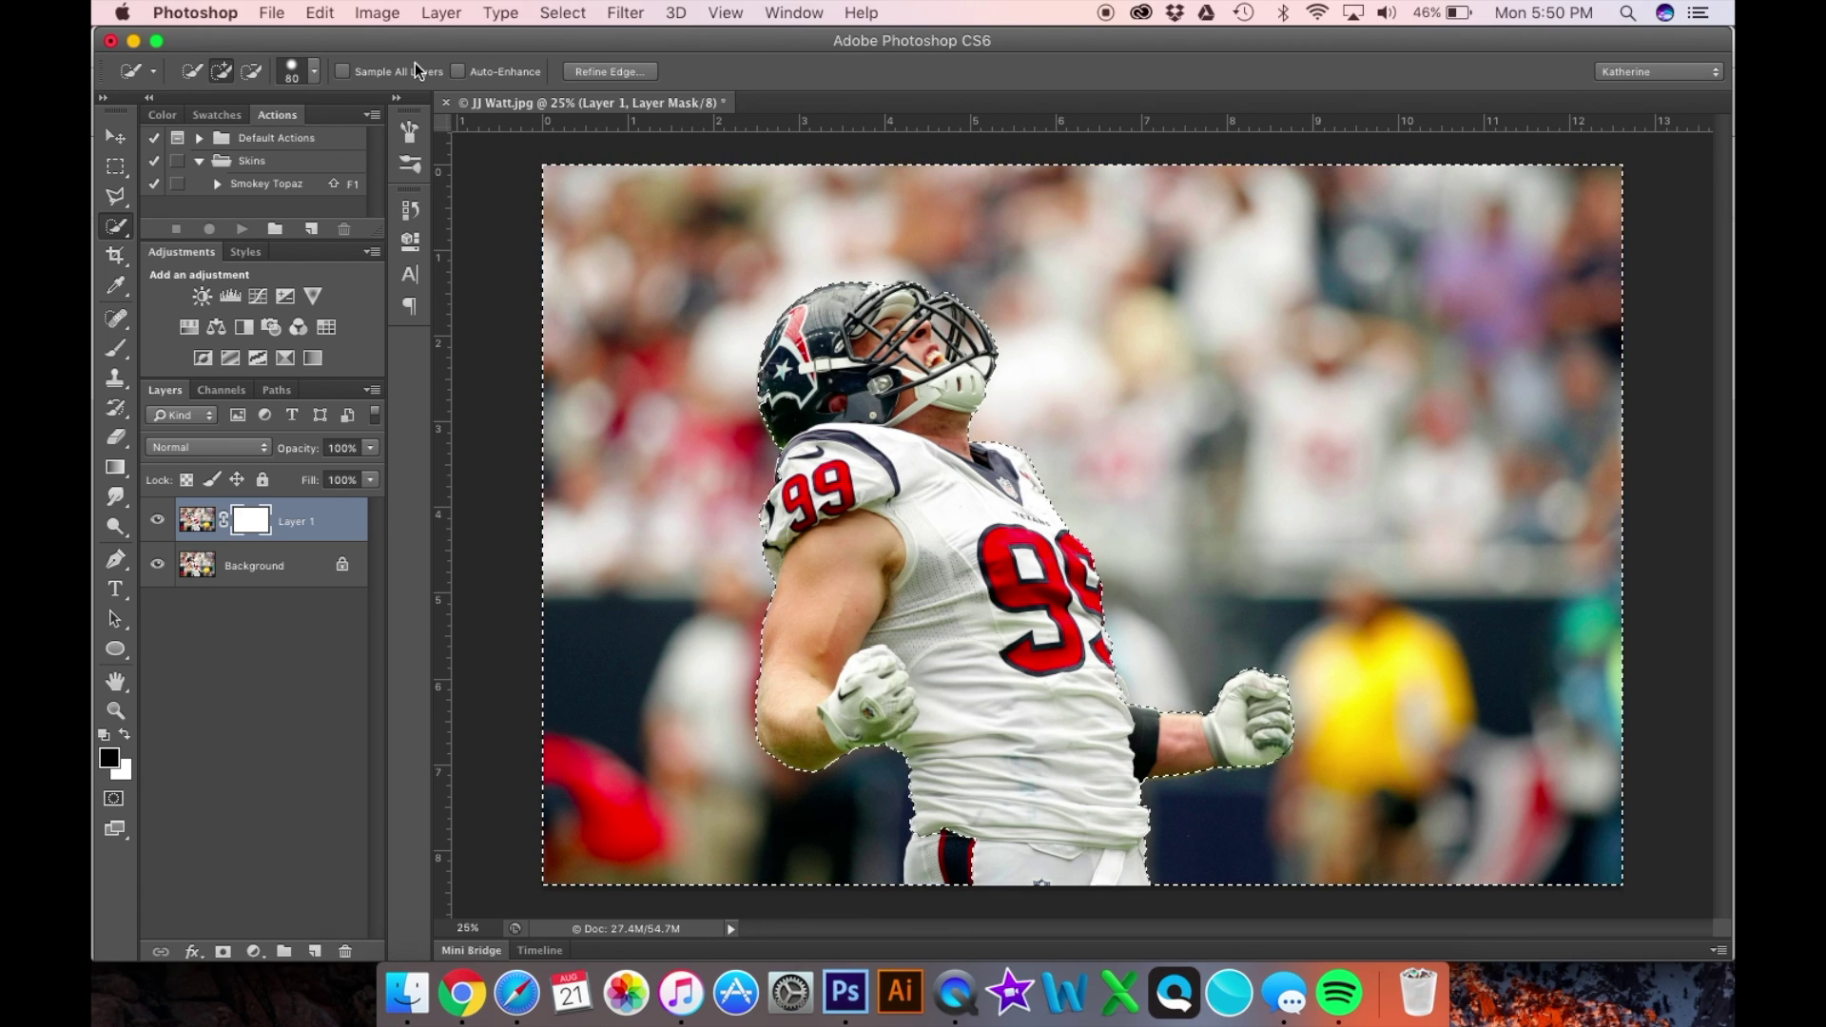
pyautogui.click(323, 12)
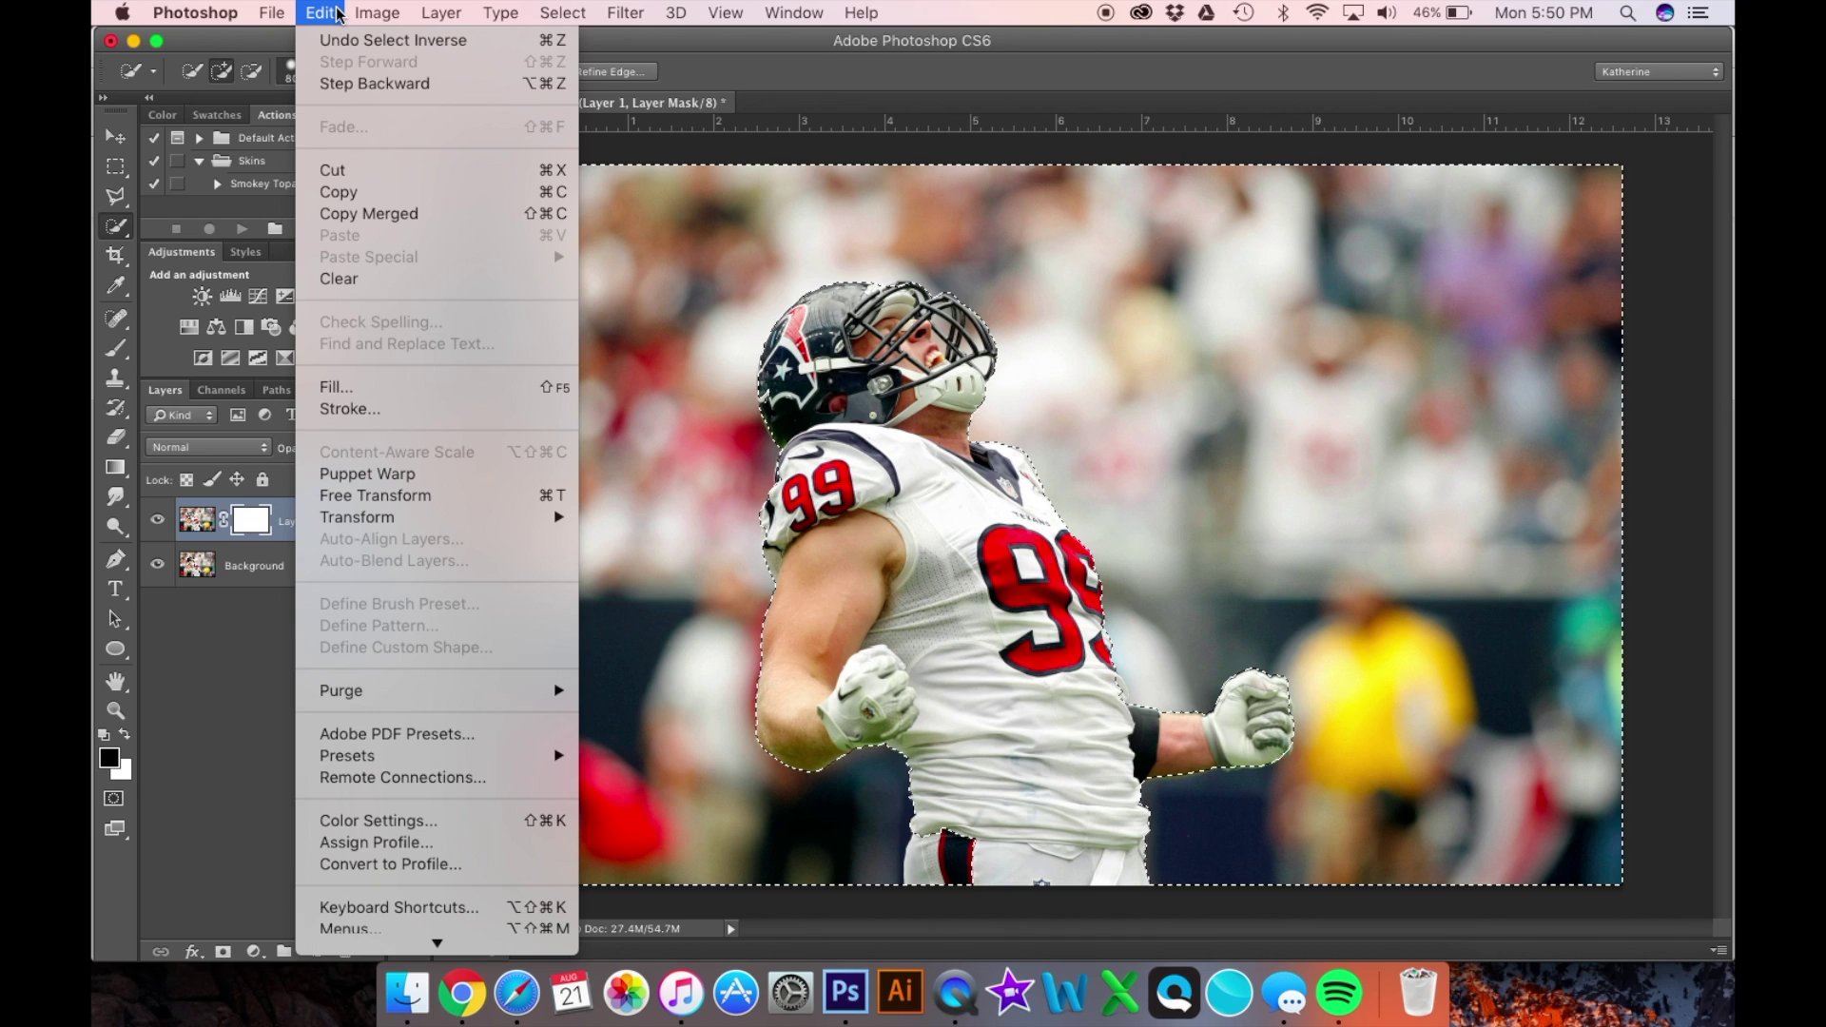
pyautogui.click(346, 384)
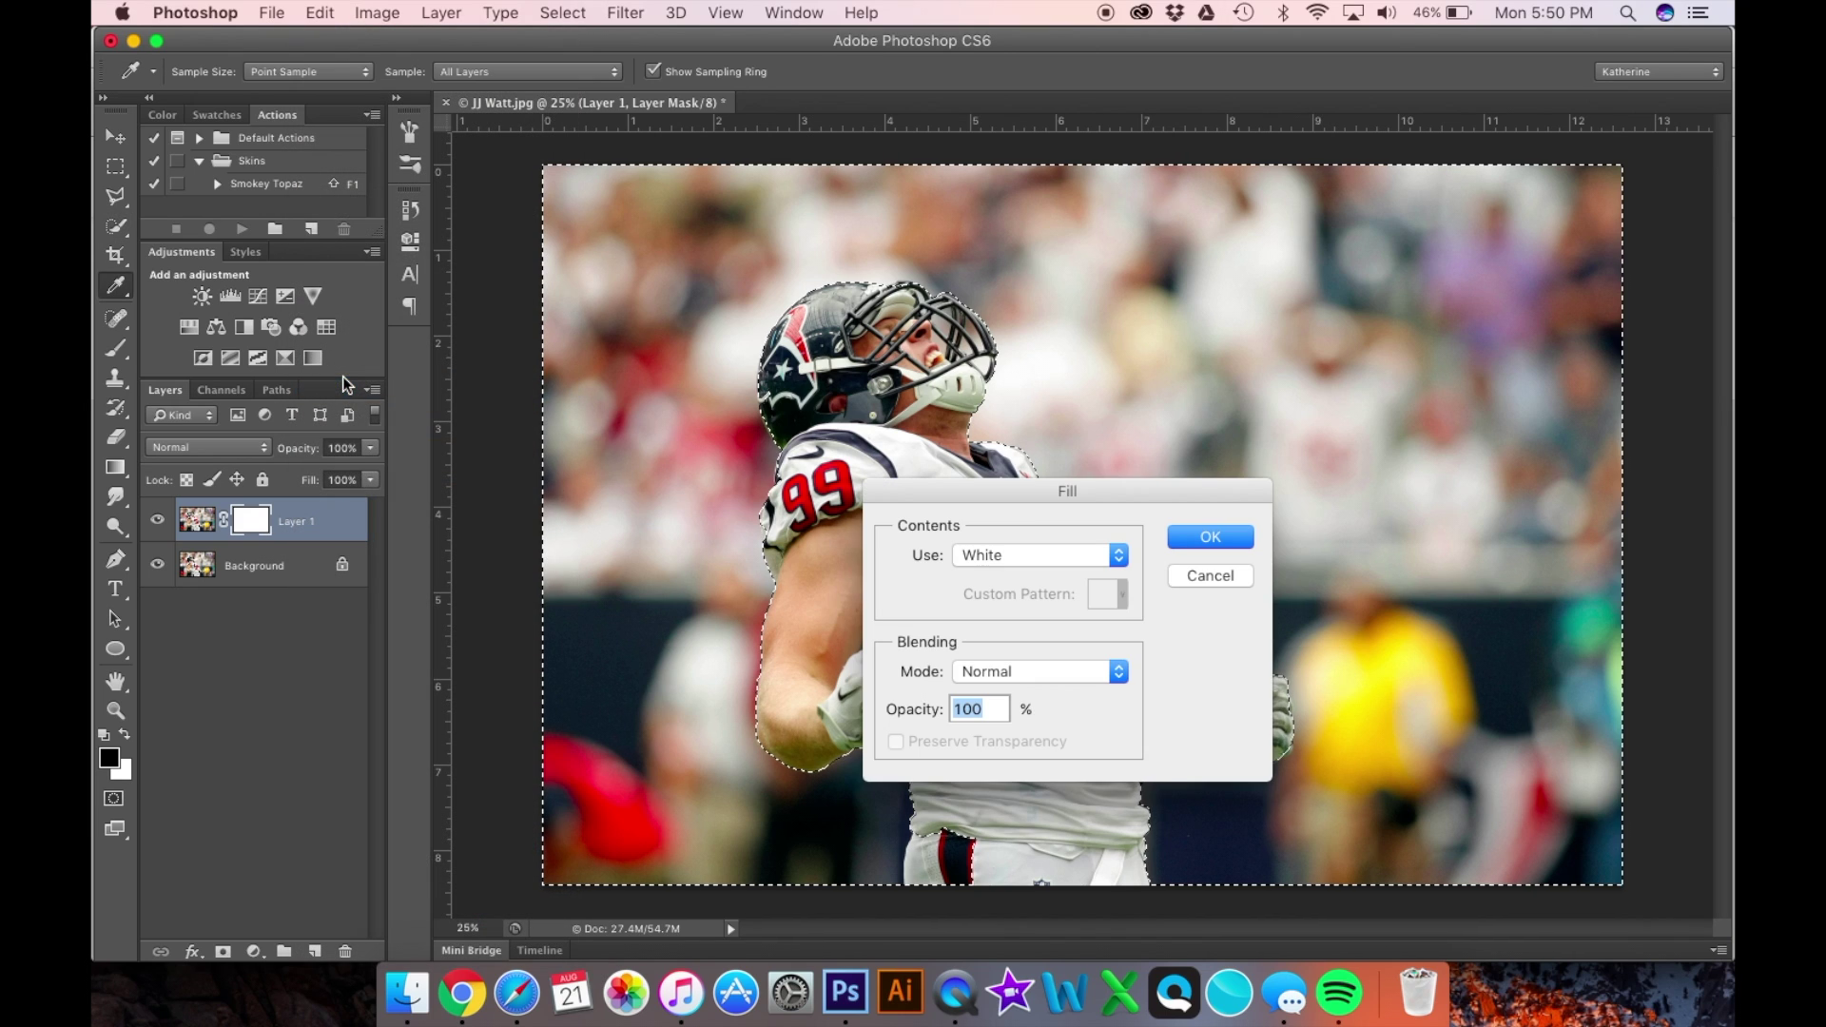
pyautogui.click(1016, 557)
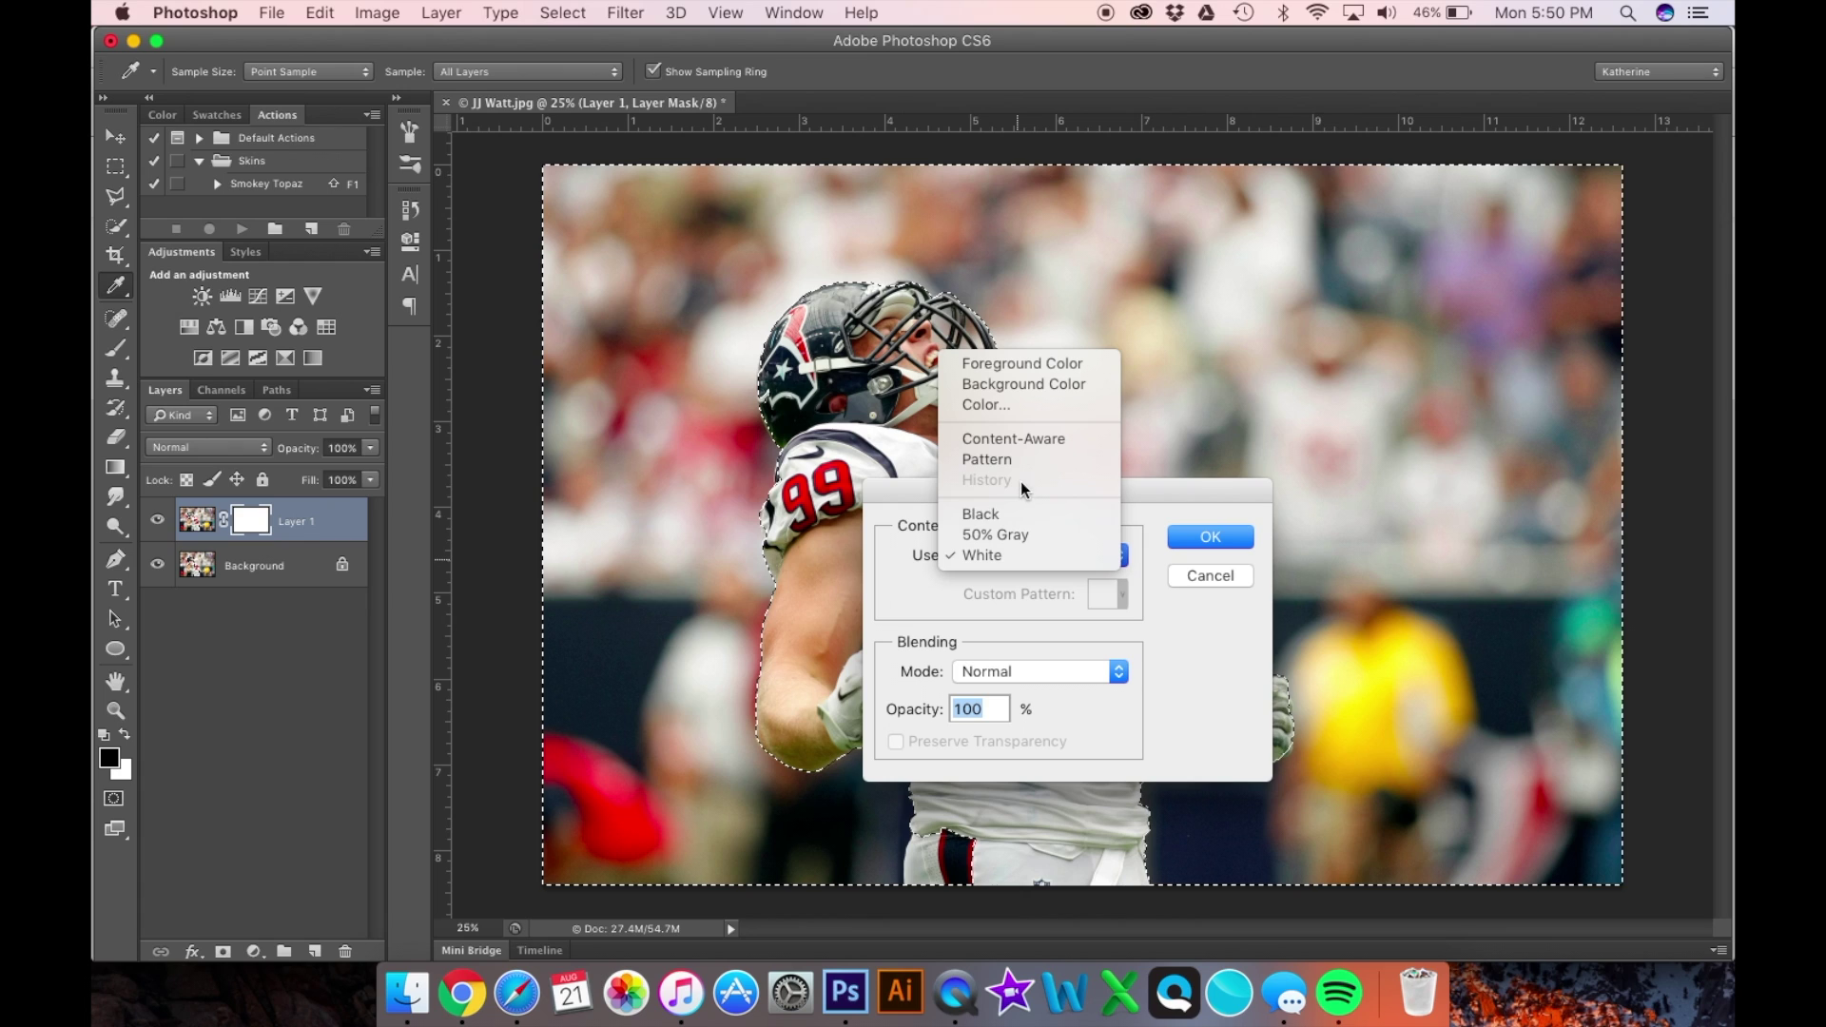
pyautogui.click(1019, 513)
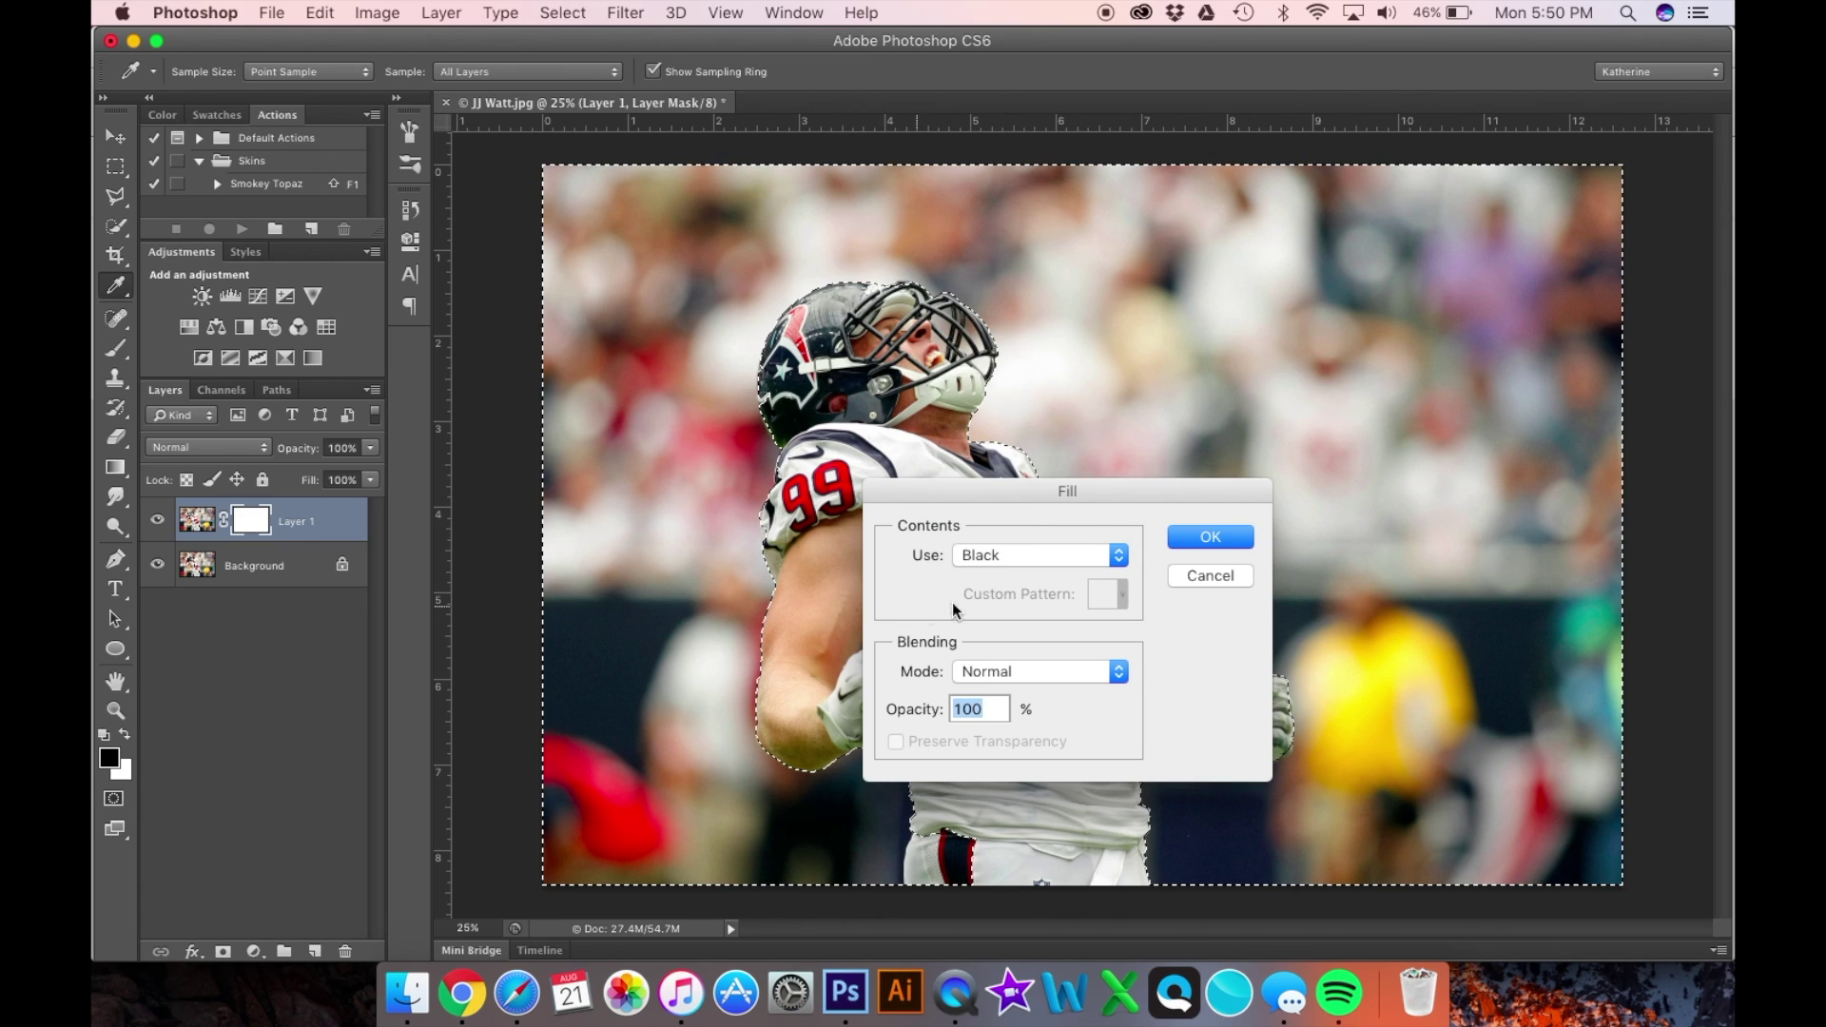
pyautogui.click(1191, 540)
# - Deselect everything and hide the Background layer
pyautogui.press('w')
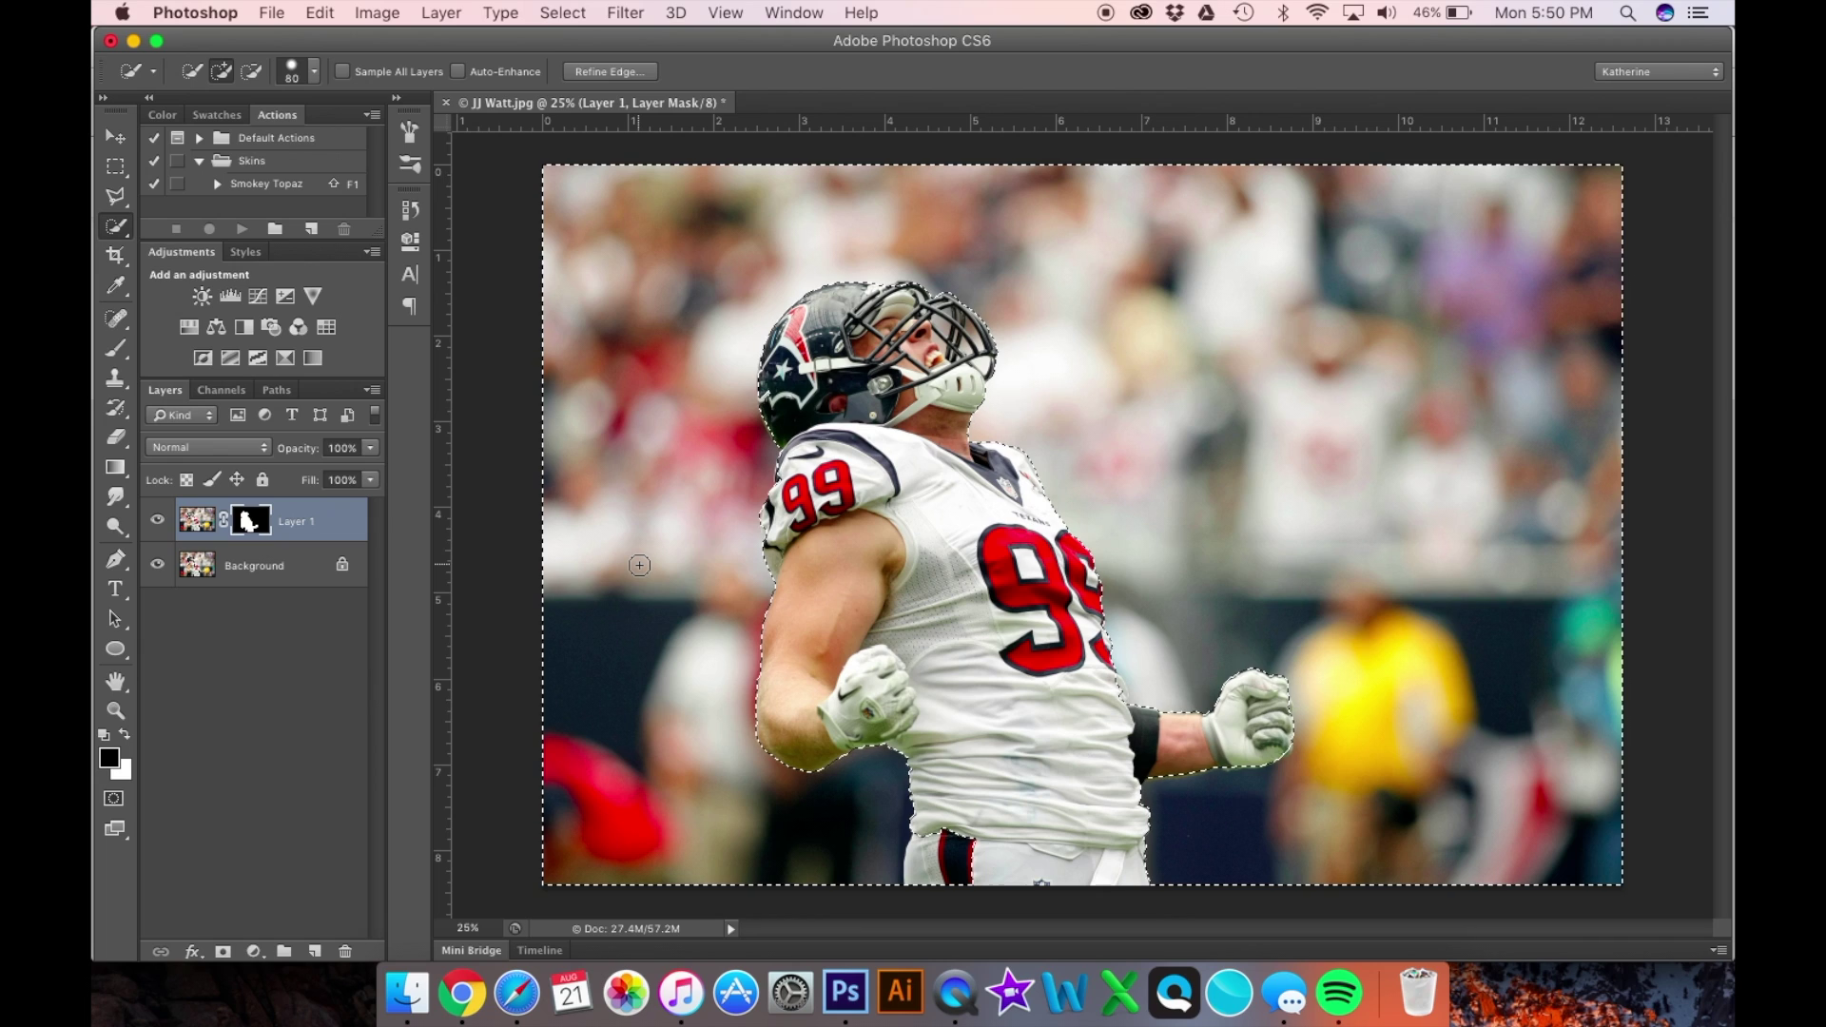
pyautogui.press('super+d')
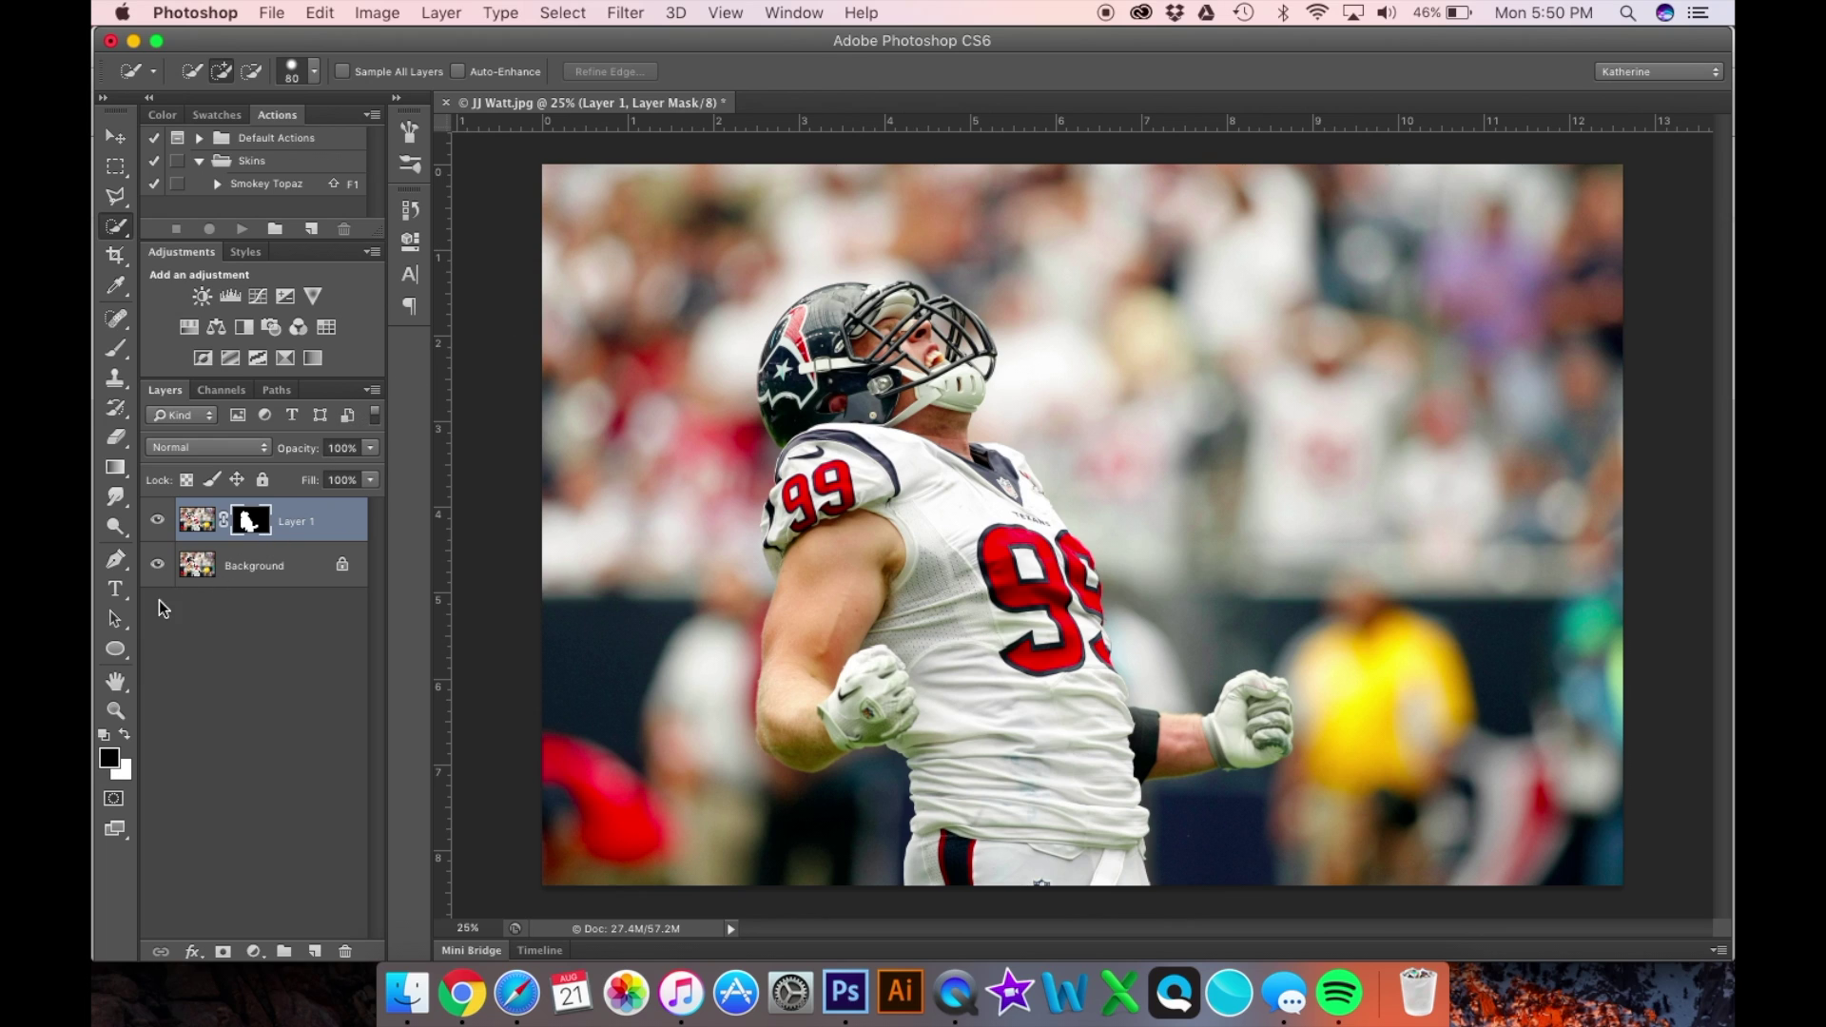
pyautogui.click(158, 568)
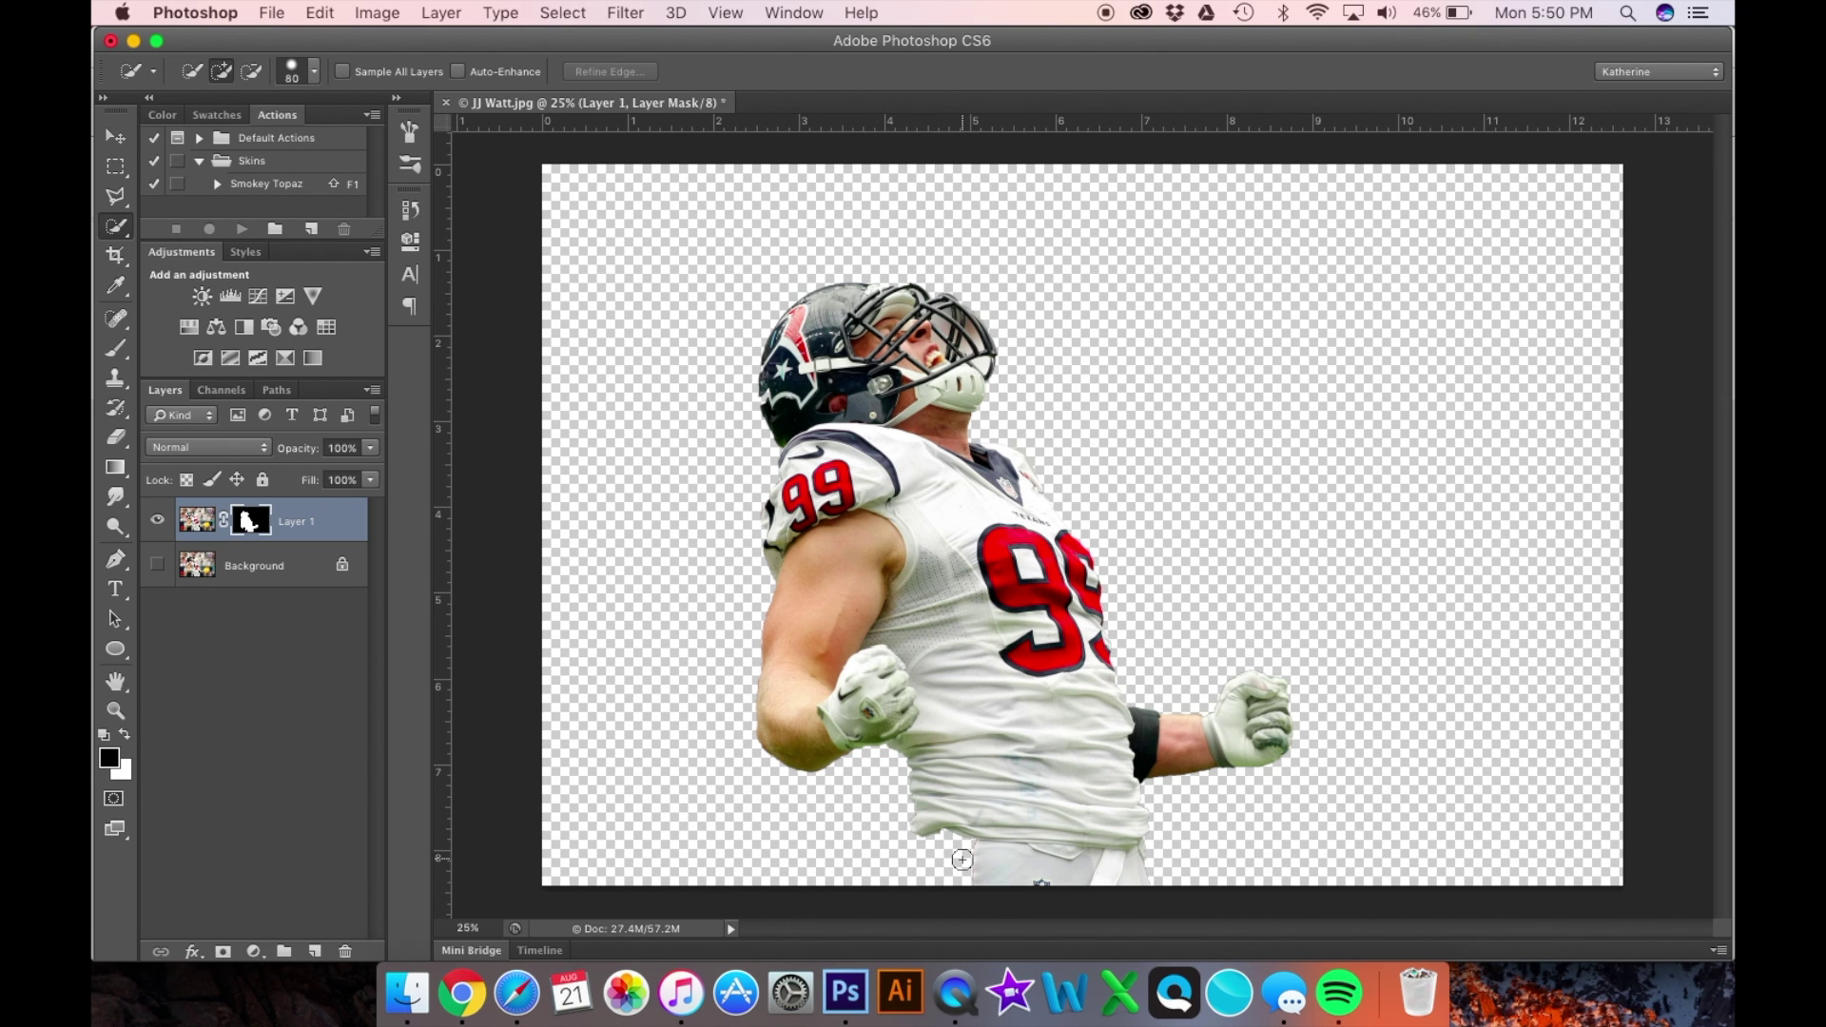
# - Paint white on the layer mask with the 50 px brush to restore the missing striped side of the player's pants
pyautogui.scroll(5, 961, 859)
pyautogui.scroll(-5, 962, 761)
pyautogui.scroll(5, 961, 650)
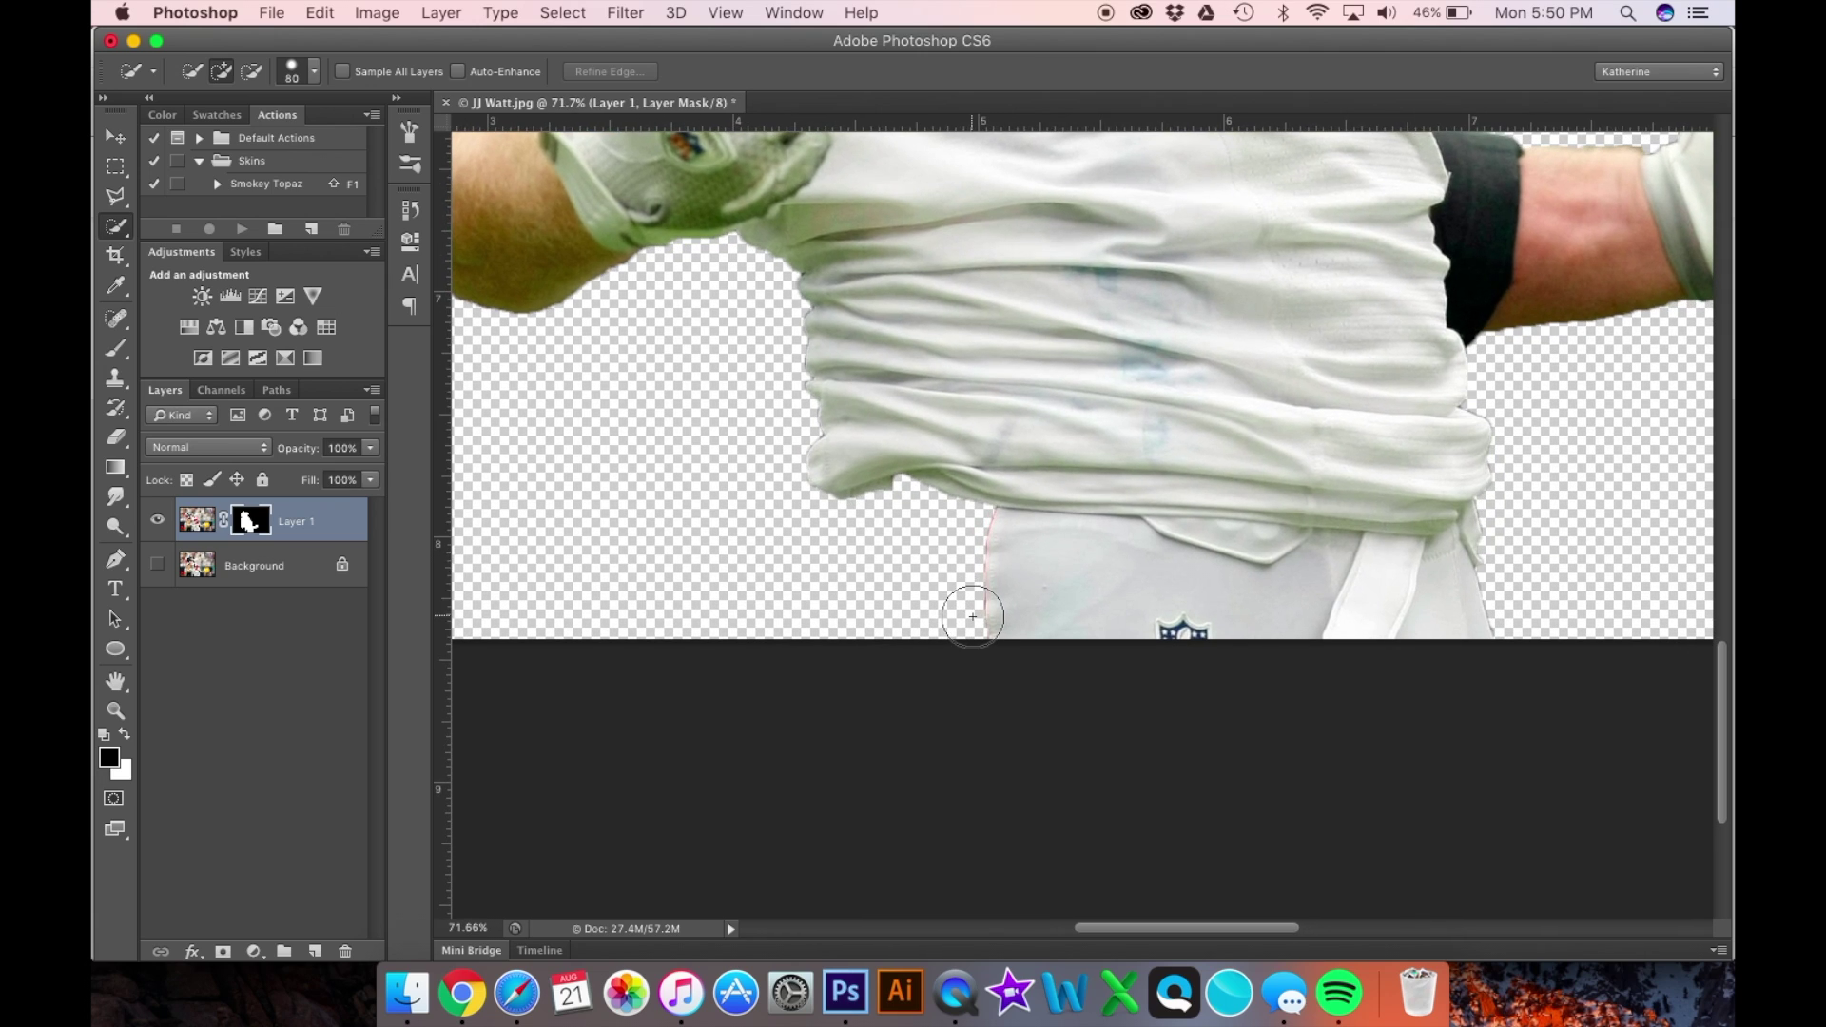
pyautogui.click(119, 355)
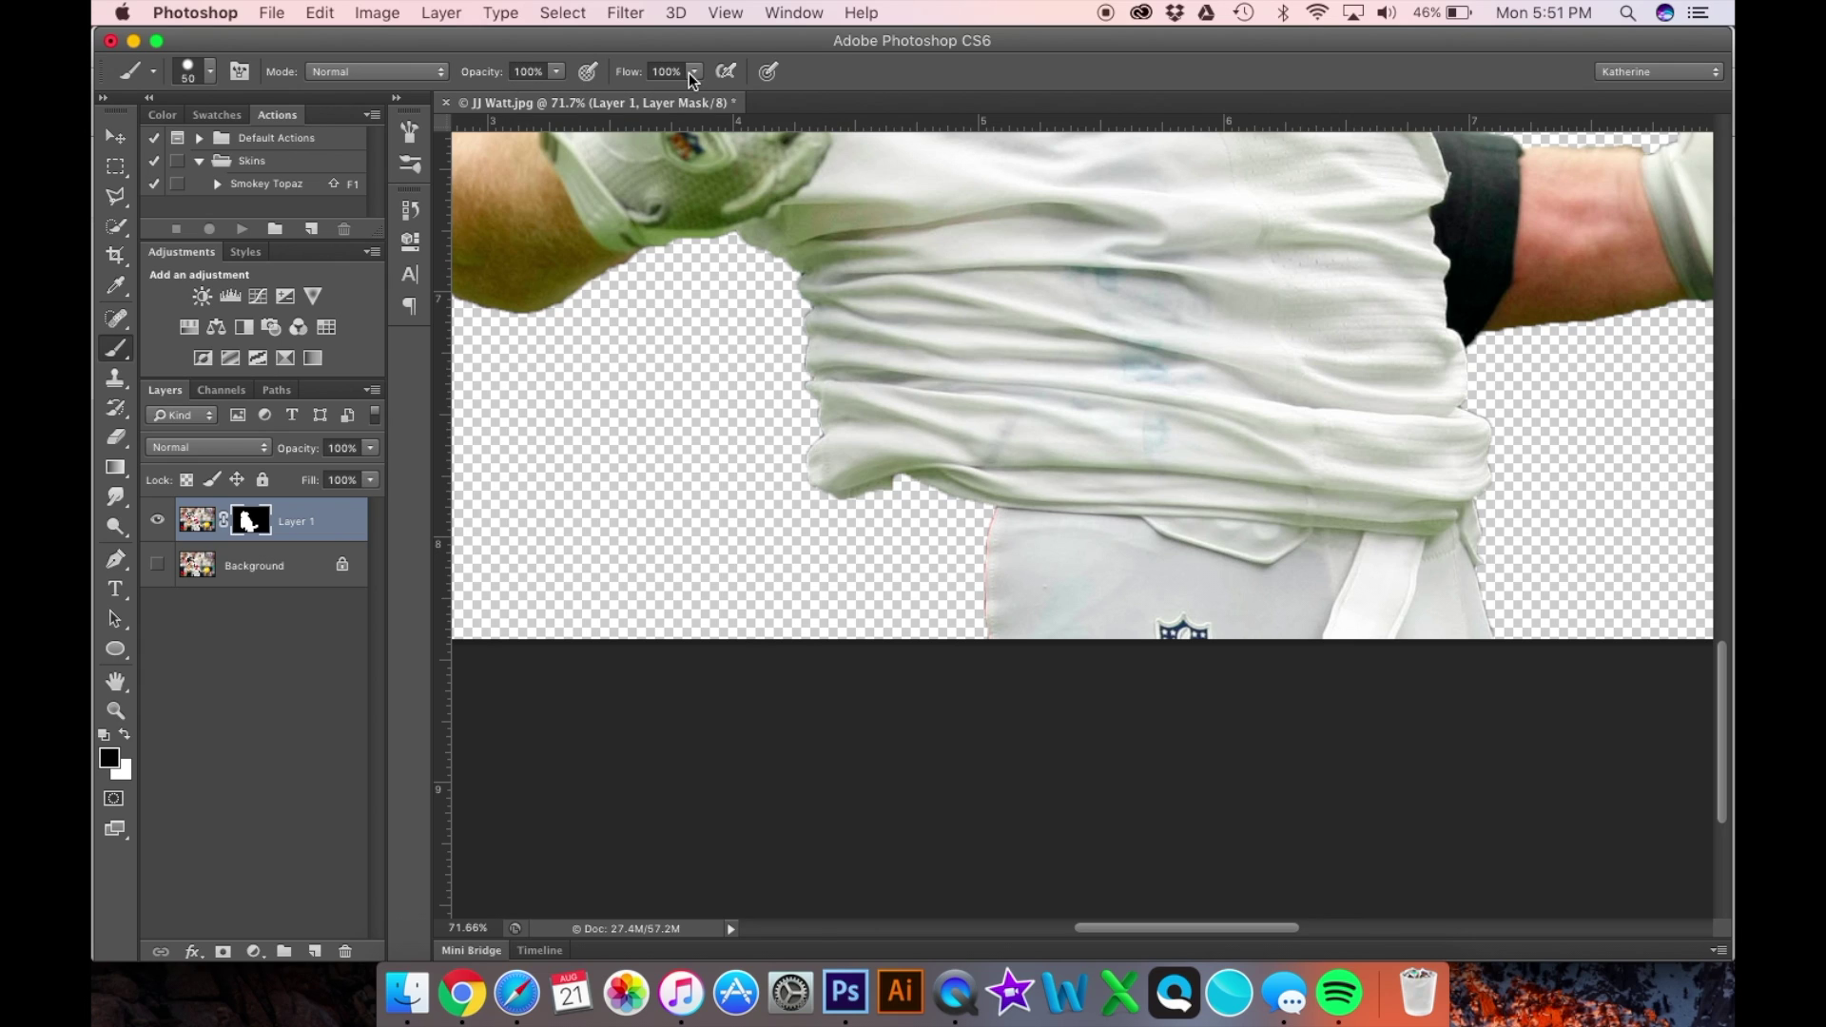
pyautogui.click(123, 734)
pyautogui.moveTo(986, 493)
pyautogui.mouseDown()
pyautogui.moveTo(986, 632)
pyautogui.moveTo(950, 433)
pyautogui.moveTo(957, 648)
pyautogui.moveTo(974, 635)
pyautogui.moveTo(926, 426)
pyautogui.moveTo(938, 658)
pyautogui.moveTo(884, 427)
pyautogui.moveTo(909, 668)
pyautogui.mouseUp()
pyautogui.moveTo(854, 482)
pyautogui.mouseDown()
pyautogui.moveTo(880, 660)
pyautogui.moveTo(868, 529)
pyautogui.moveTo(814, 455)
pyautogui.moveTo(836, 610)
pyautogui.moveTo(819, 624)
pyautogui.moveTo(802, 508)
pyautogui.moveTo(801, 655)
pyautogui.moveTo(917, 593)
pyautogui.mouseUp()
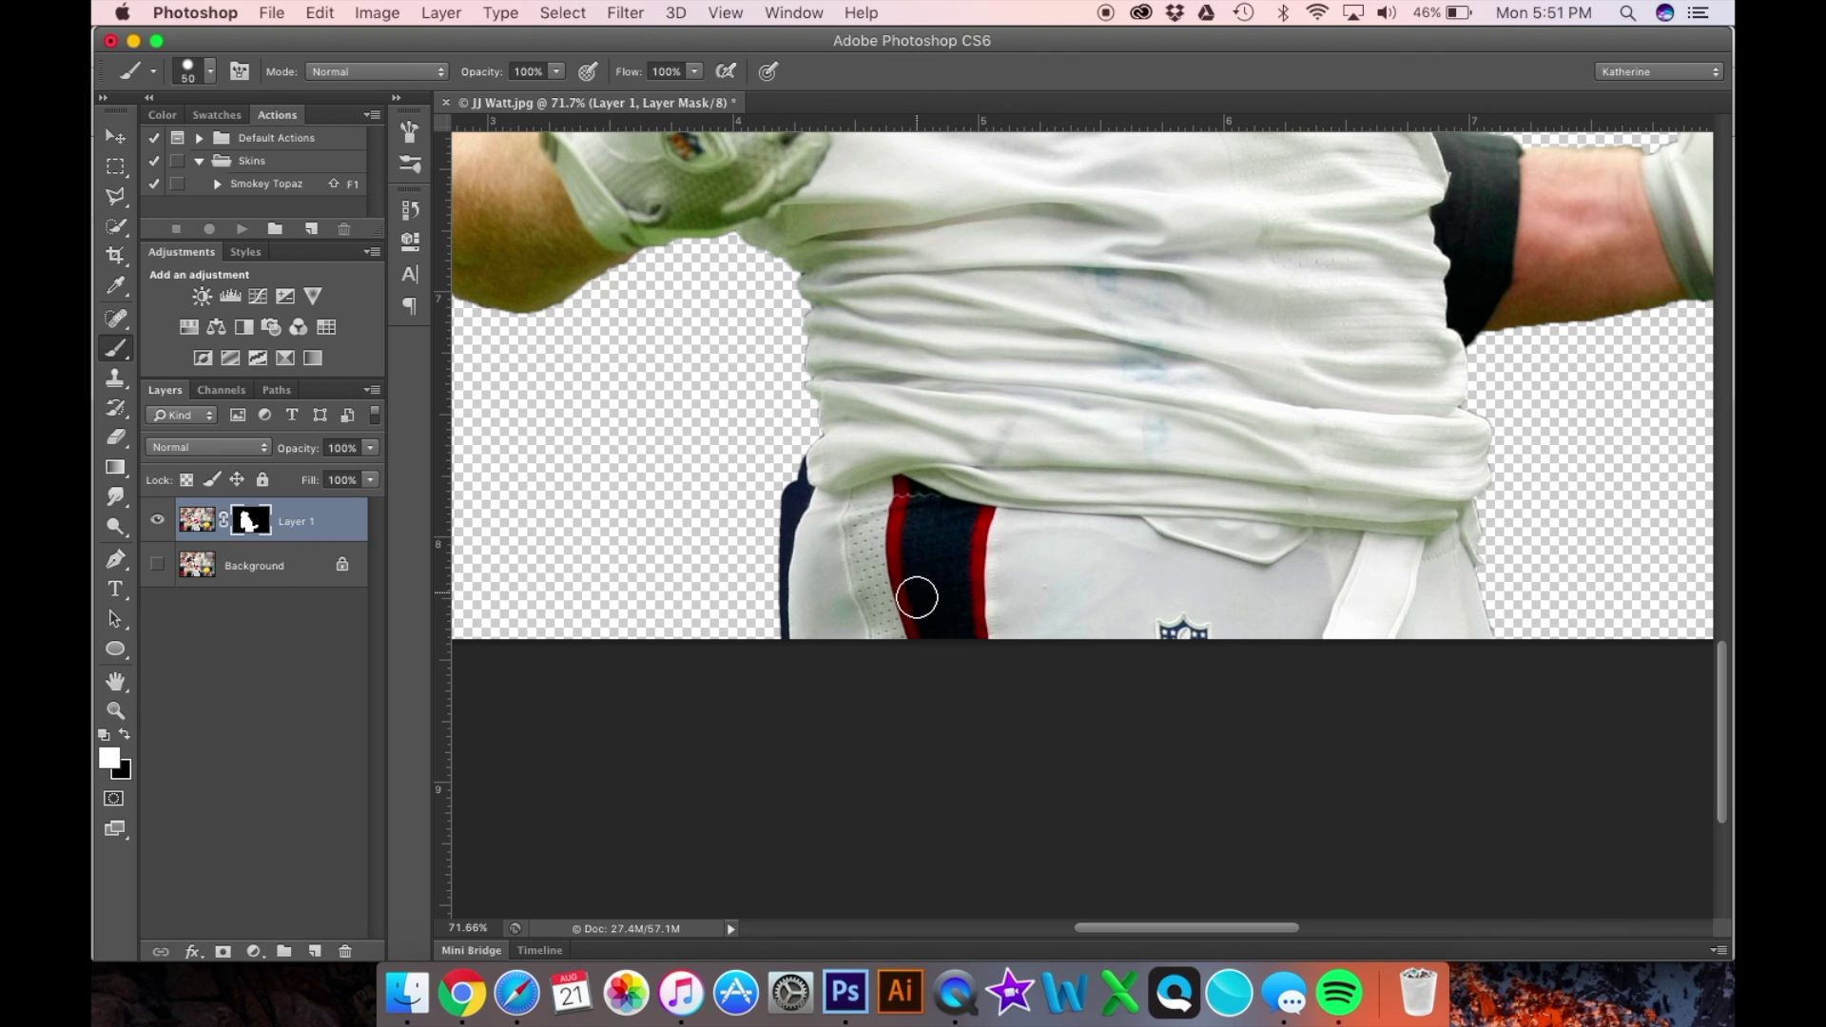
# - Paint black on the mask at 300% zoom to hide the lower part of the dark strip beside the pants
pyautogui.press('super+plus')
pyautogui.press('super+plus')
pyautogui.press('super+plus')
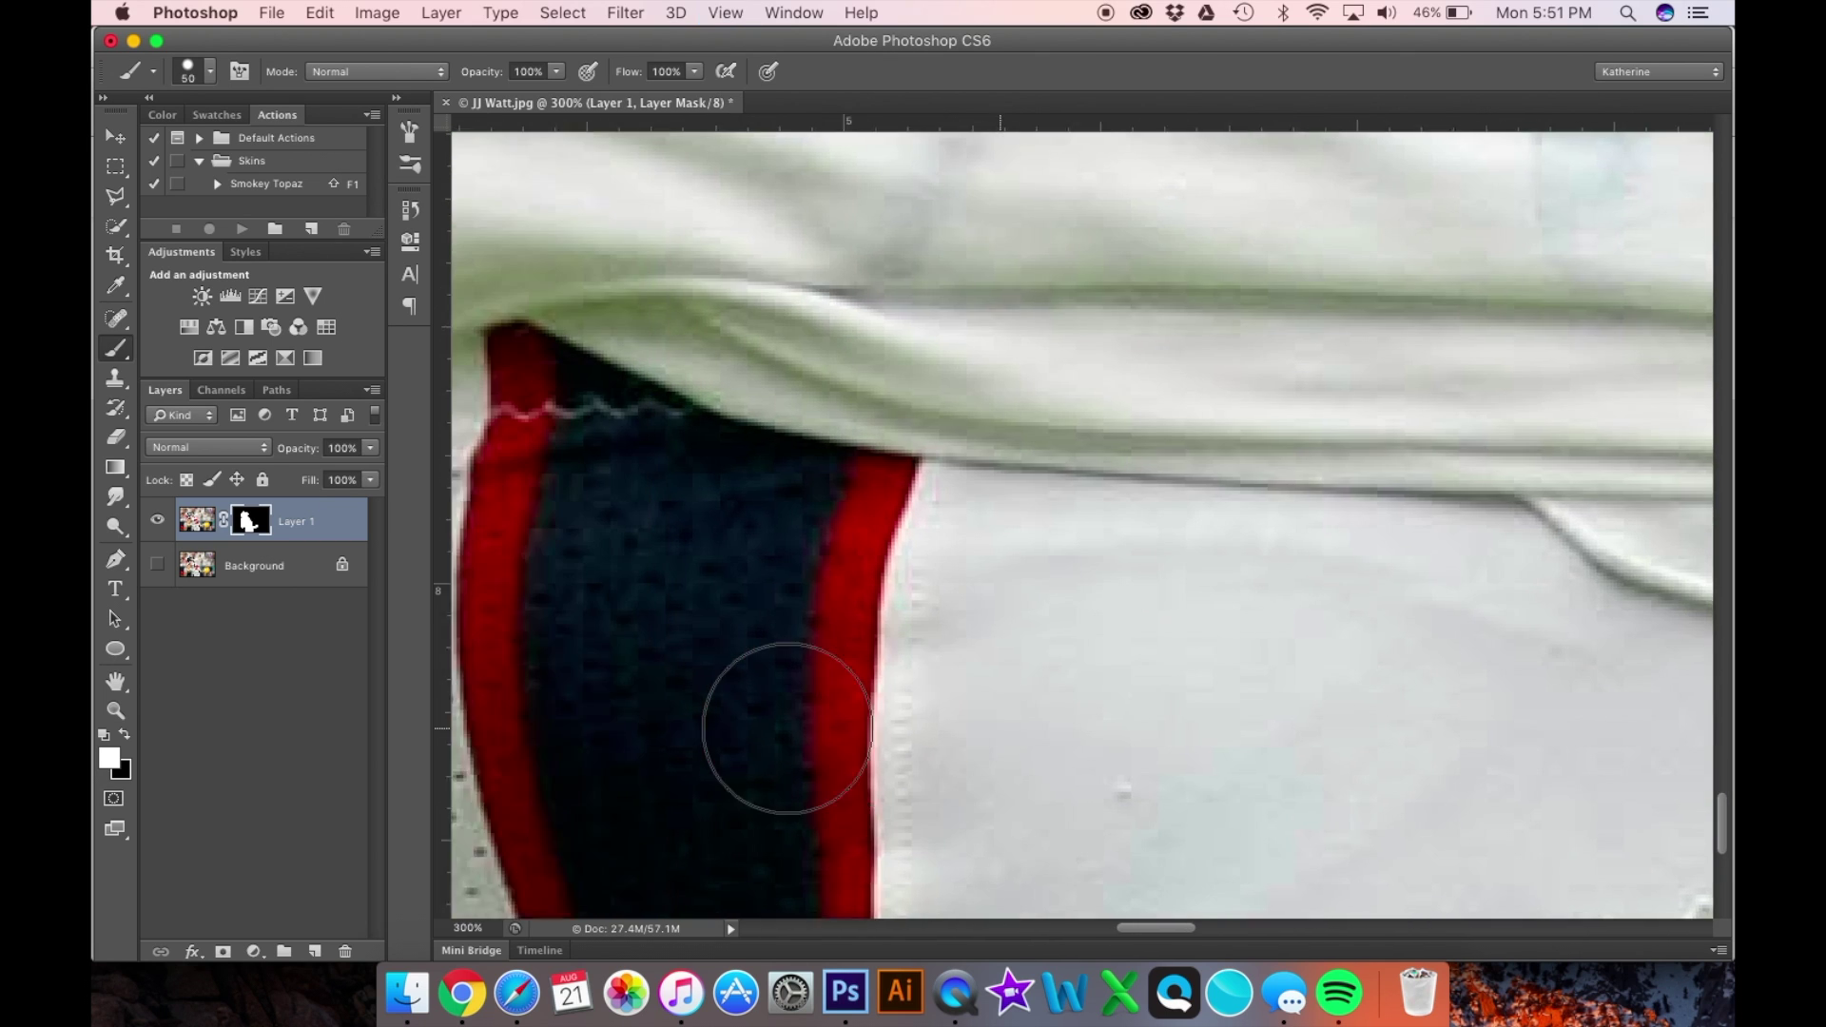
pyautogui.scroll(-5, 787, 729)
pyautogui.hscroll(-5, 787, 729)
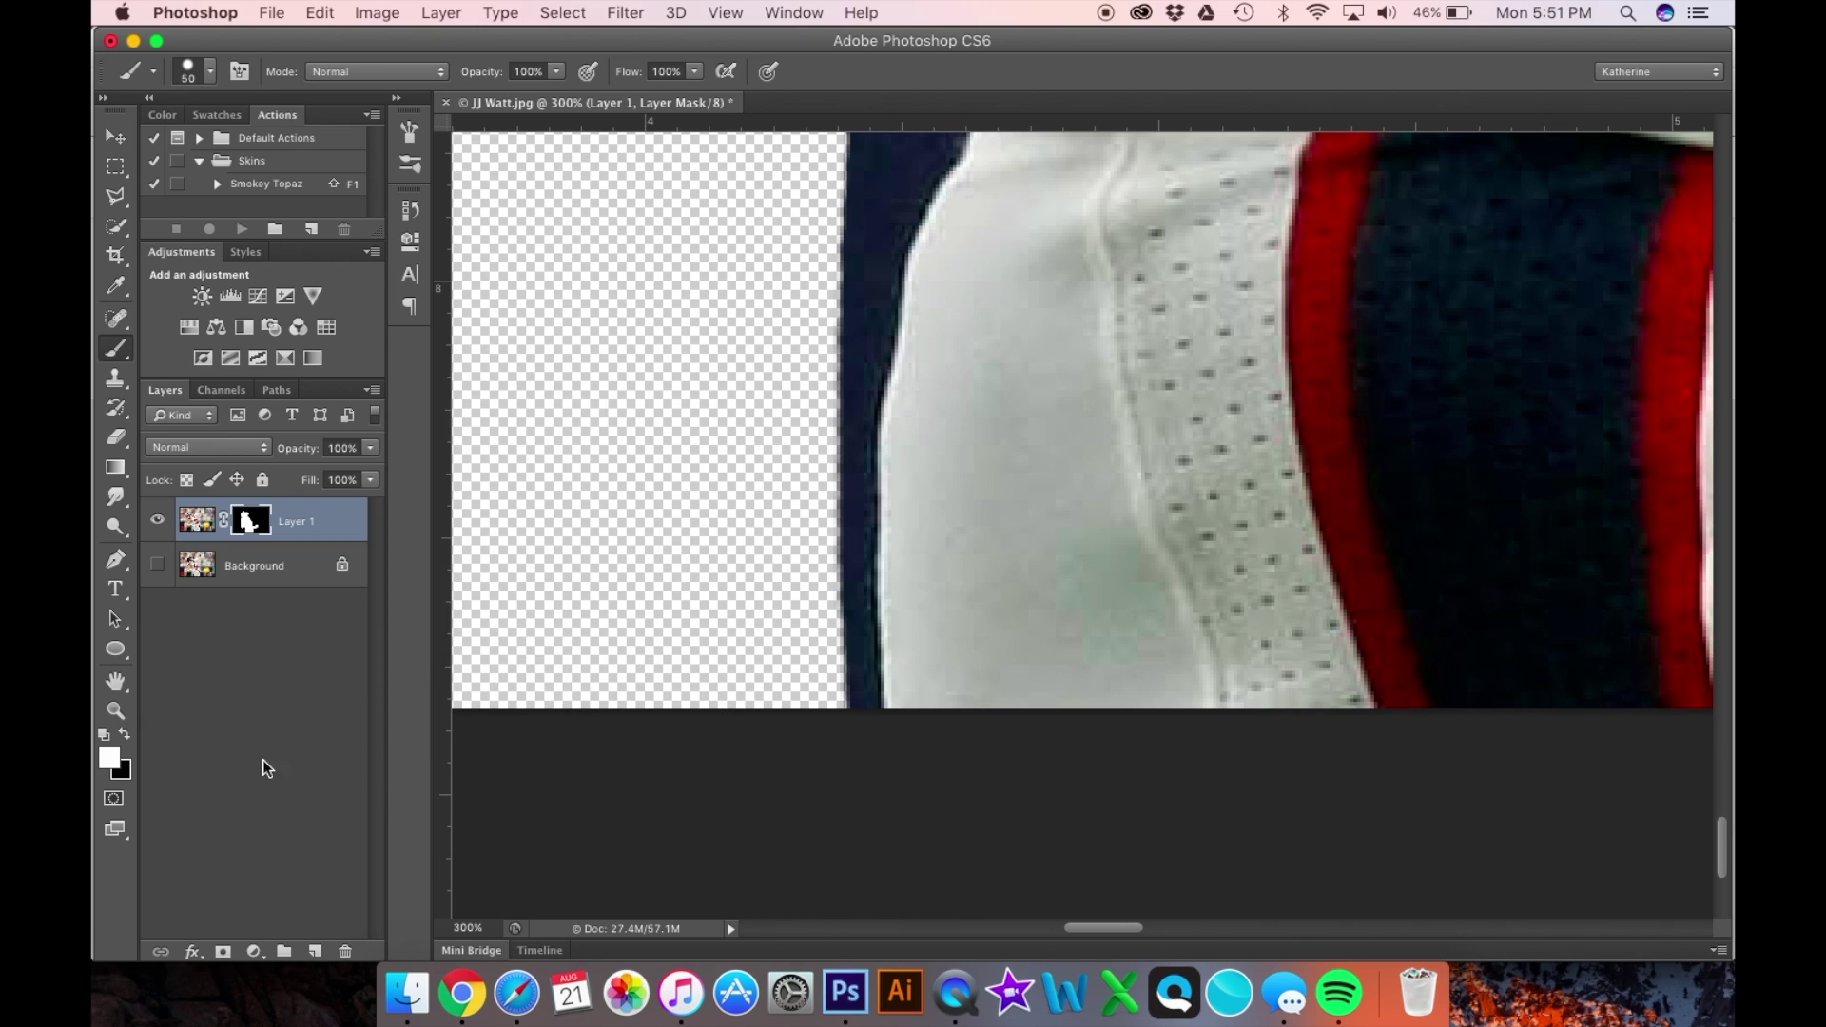
pyautogui.click(126, 737)
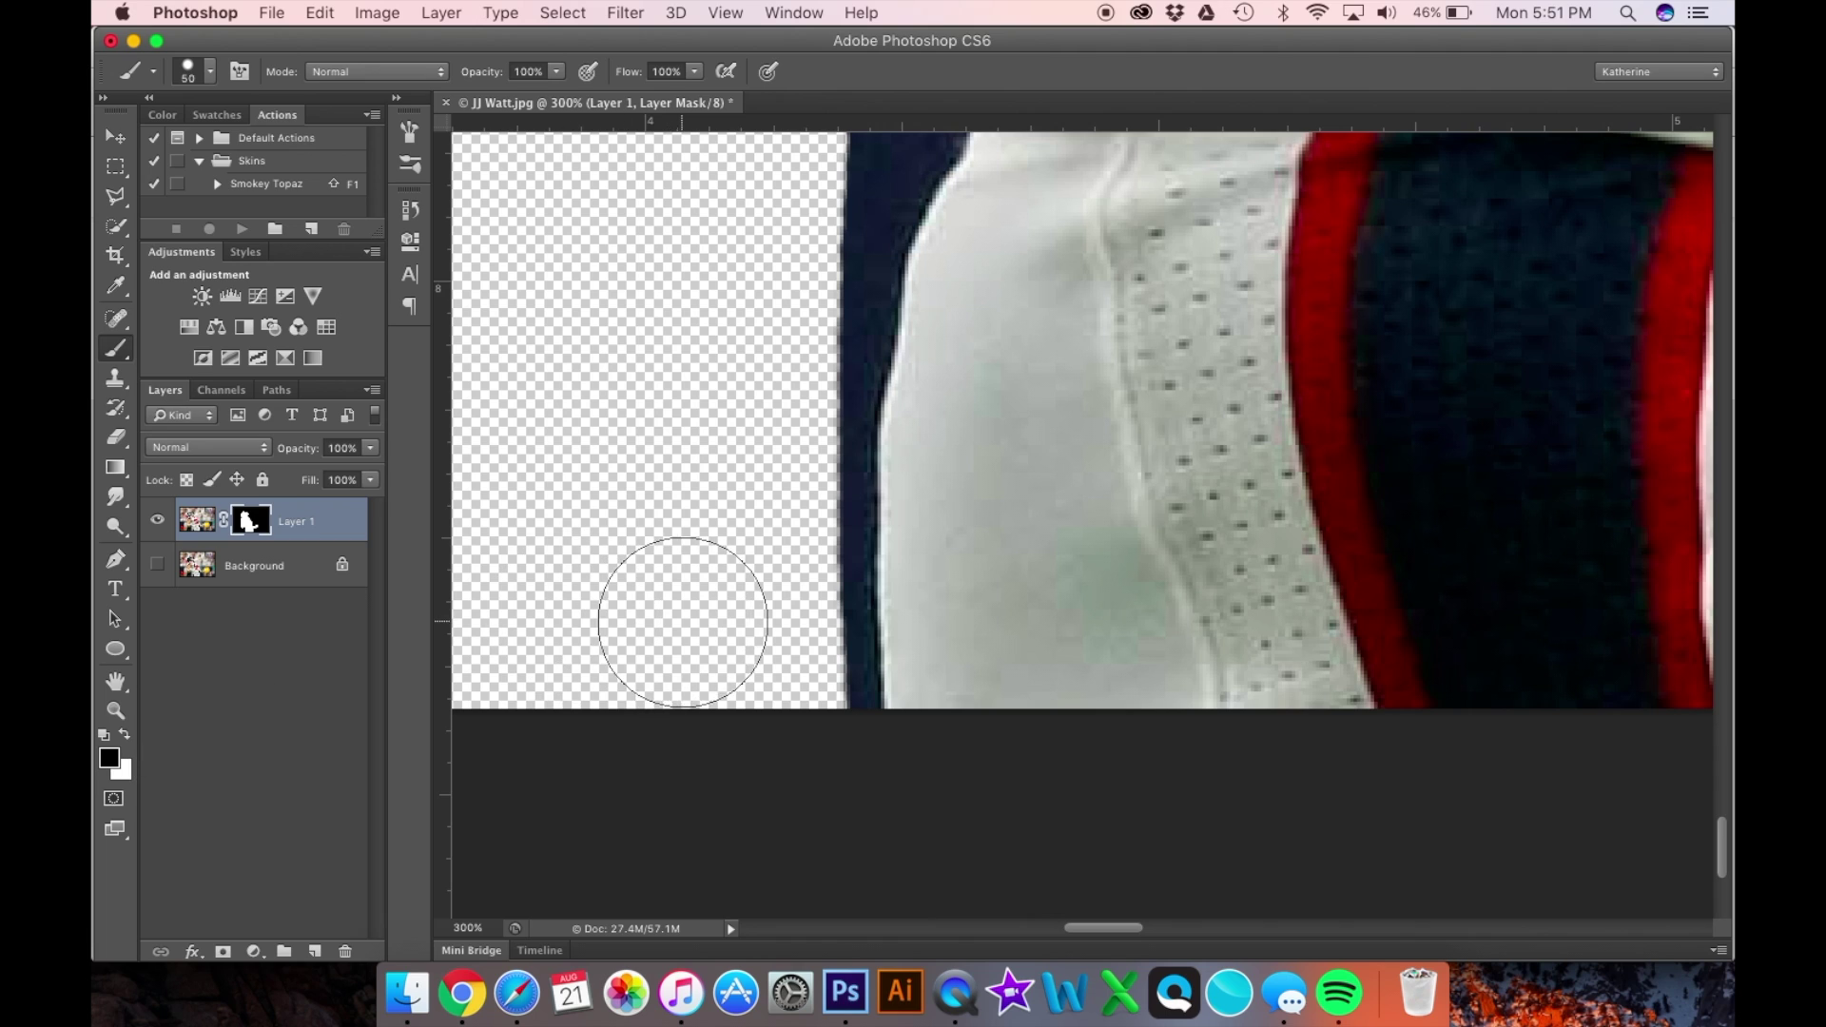
pyautogui.moveTo(795, 704)
pyautogui.mouseDown()
pyautogui.moveTo(774, 543)
pyautogui.moveTo(692, 563)
pyautogui.mouseUp()
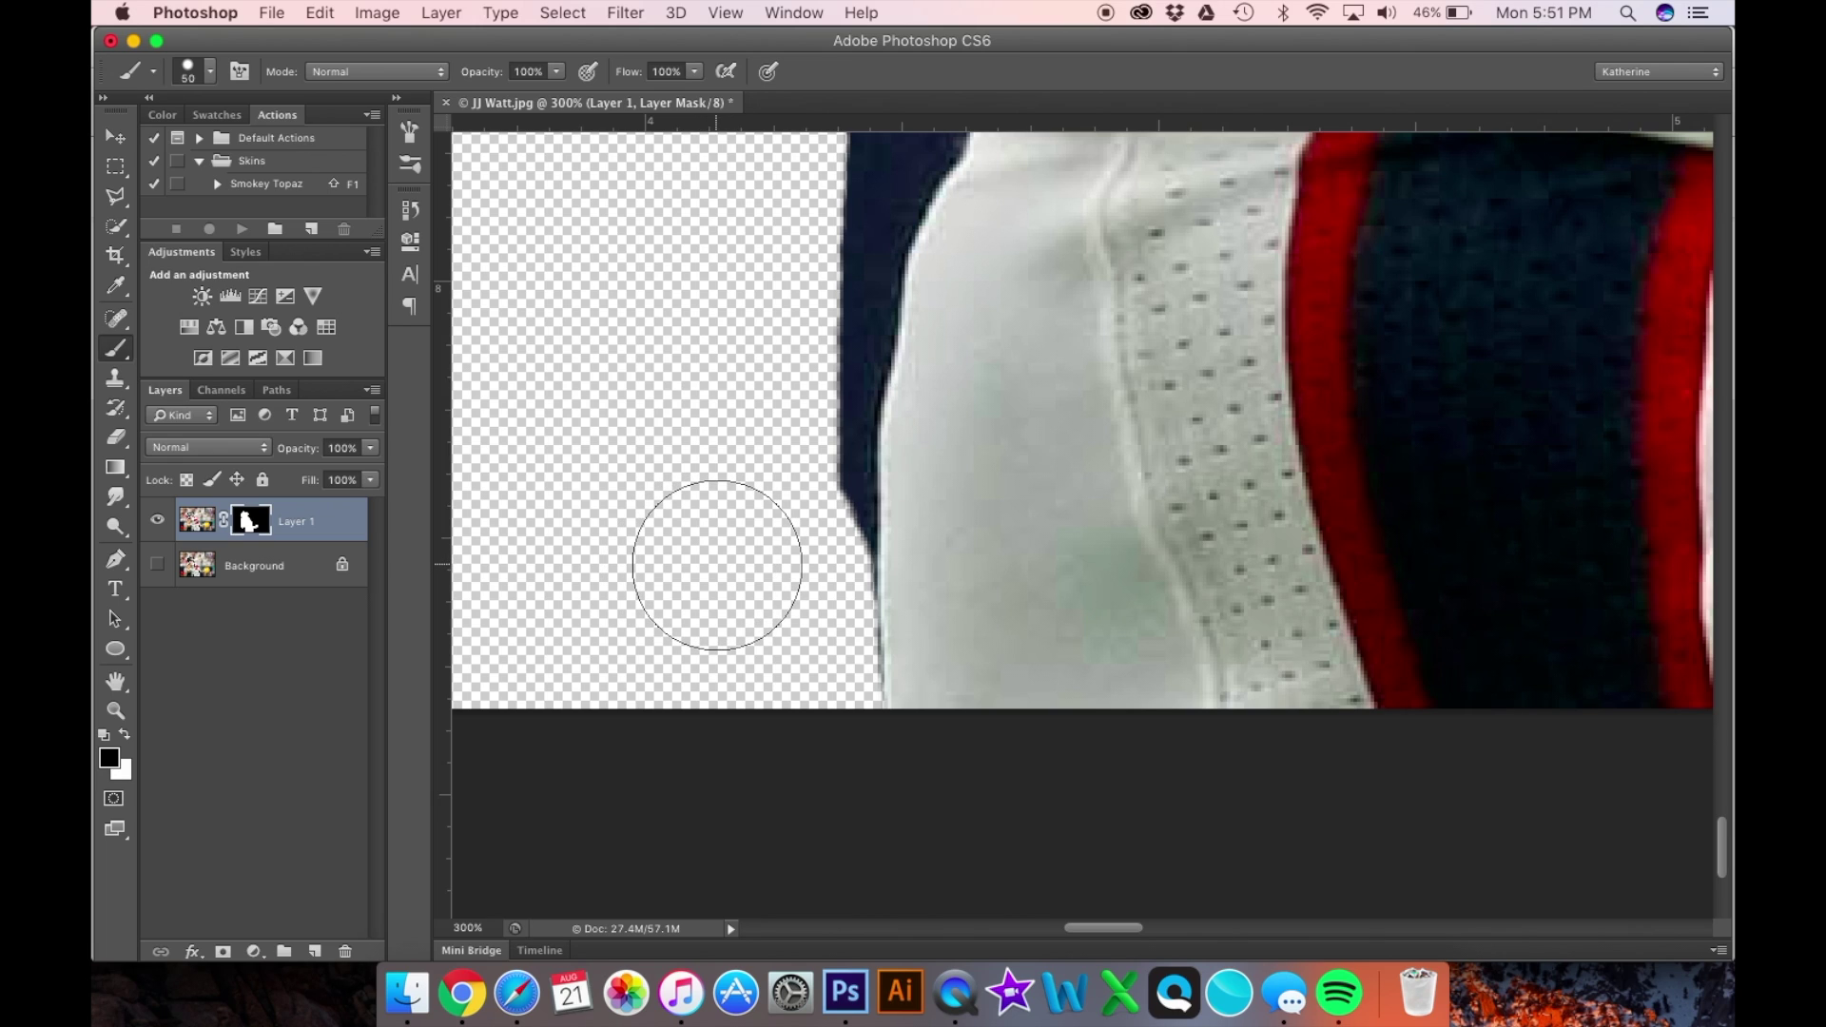
# - Reduce the brush size to 10 px for finer mask painting
pyautogui.click(210, 71)
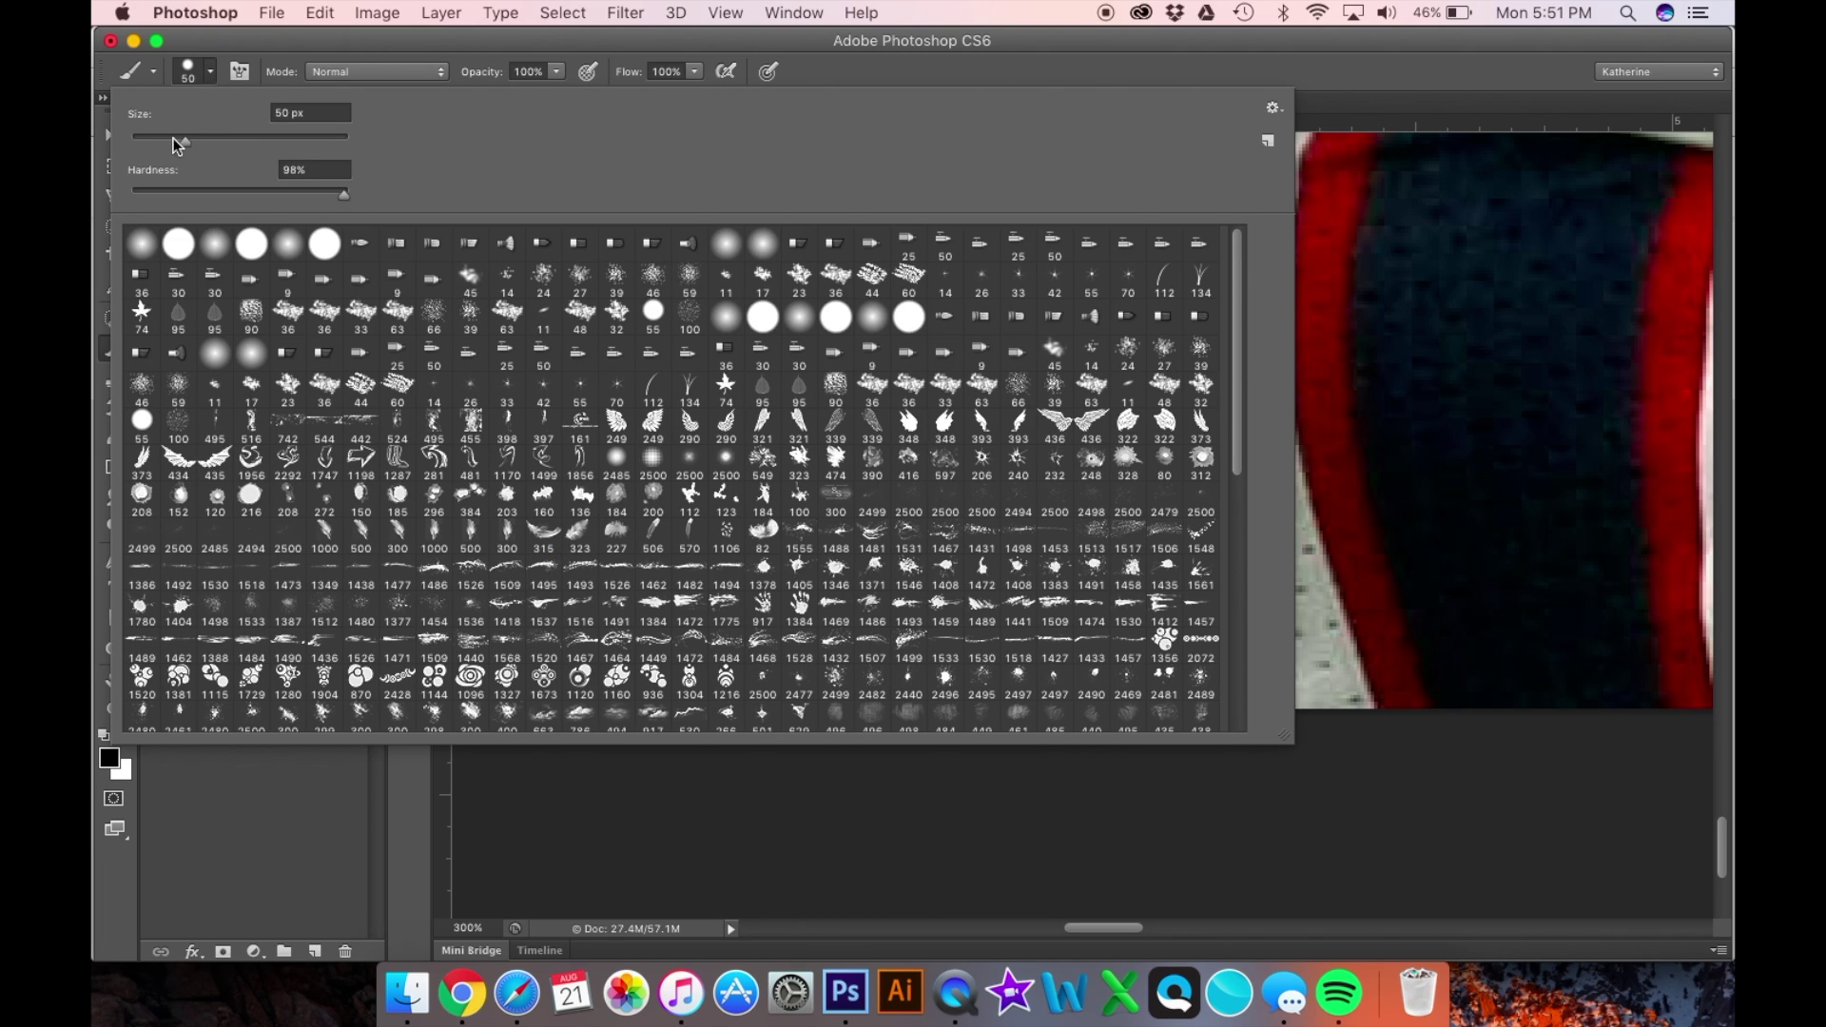
pyautogui.click(213, 76)
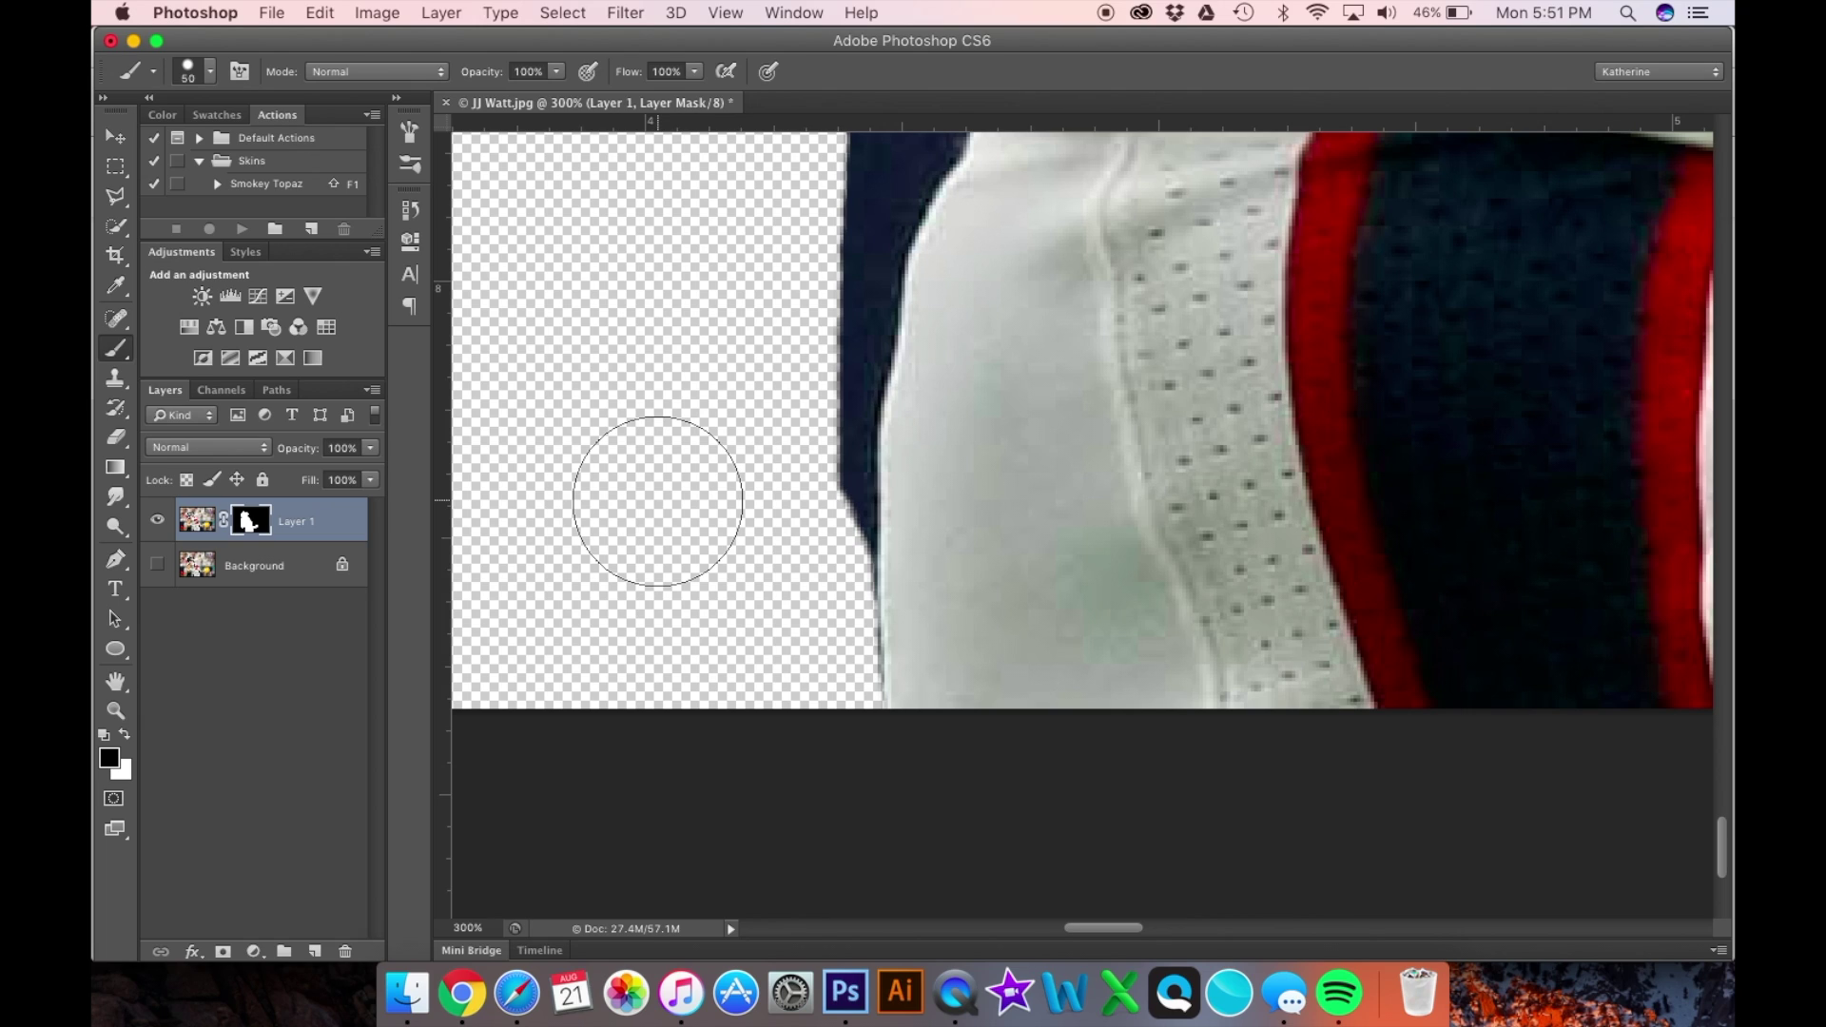
pyautogui.press('[')
pyautogui.press('[')
pyautogui.press('[')
pyautogui.press('[')
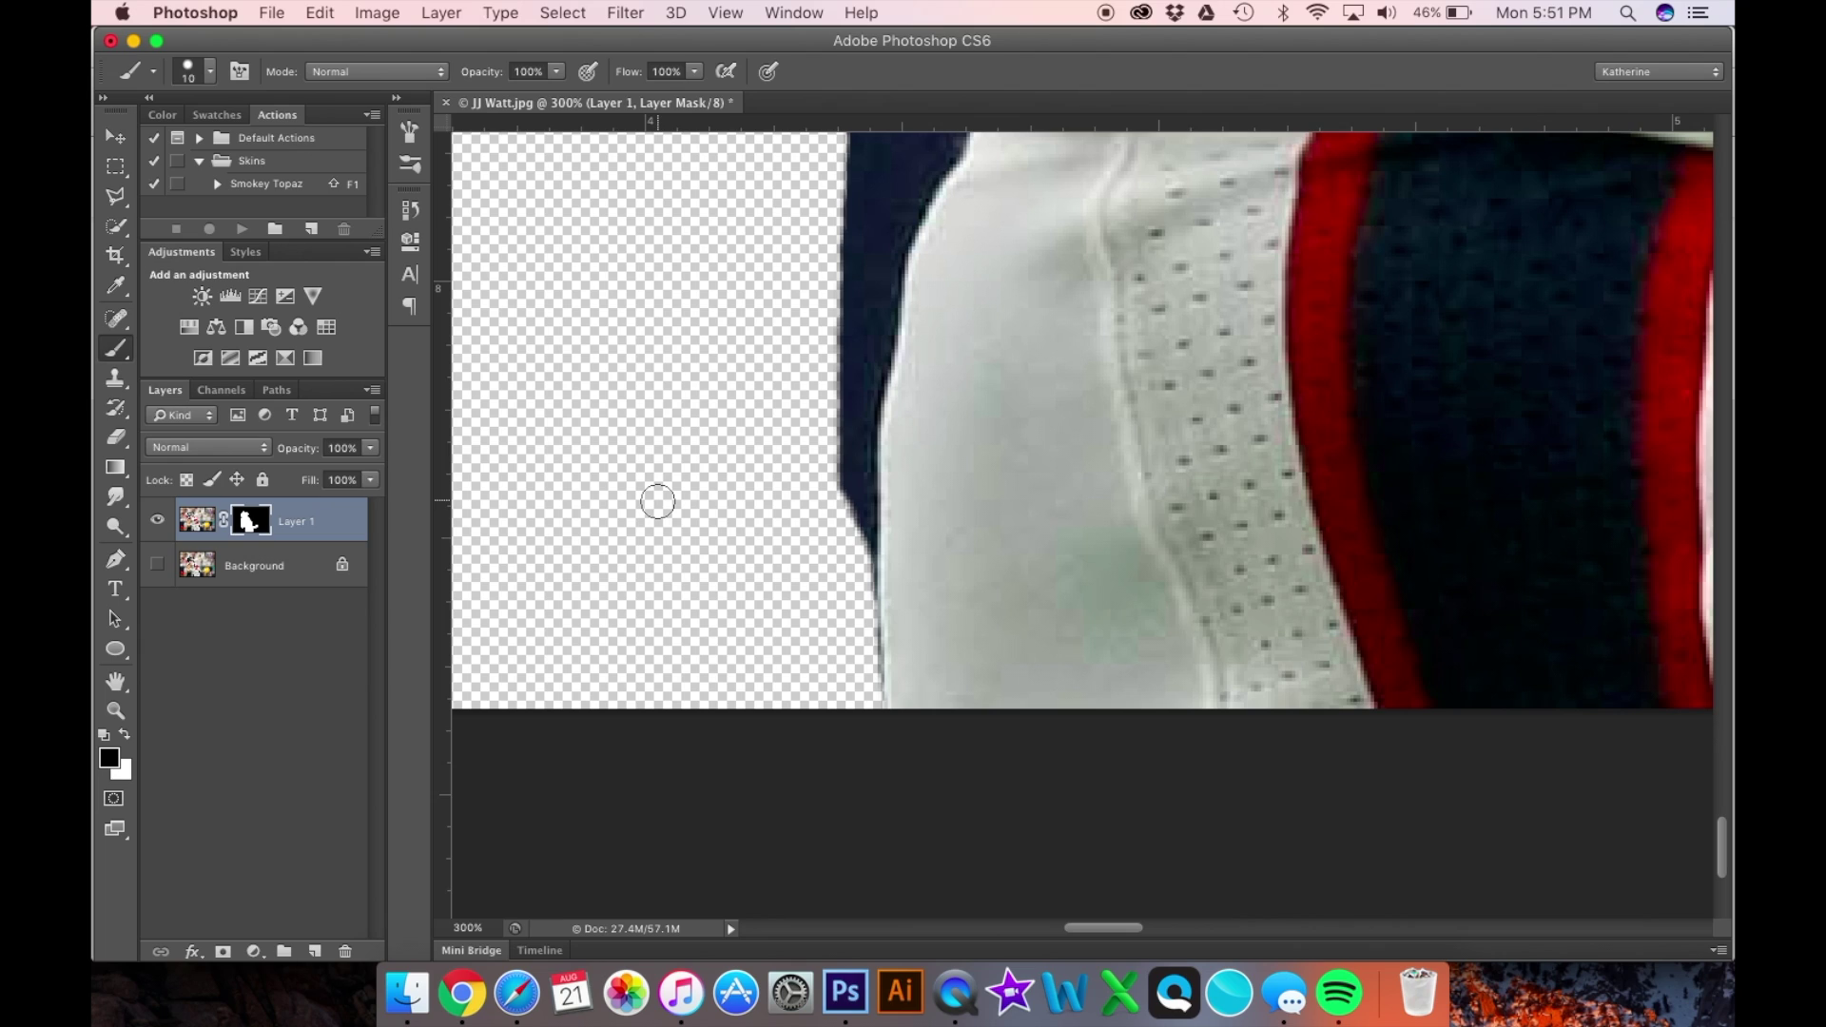
pyautogui.press(']')
pyautogui.press(']')
pyautogui.press(']')
pyautogui.press('[')
pyautogui.press('[')
pyautogui.press('[')
# - Mask out the dark strip along the pants' outer edge and paint the stroke cut into the pants back in with white
pyautogui.moveTo(863, 605)
pyautogui.mouseDown()
pyautogui.moveTo(850, 418)
pyautogui.moveTo(833, 471)
pyautogui.moveTo(853, 268)
pyautogui.moveTo(844, 373)
pyautogui.moveTo(860, 346)
pyautogui.moveTo(883, 404)
pyautogui.moveTo(858, 656)
pyautogui.moveTo(884, 439)
pyautogui.moveTo(858, 410)
pyautogui.moveTo(849, 487)
pyautogui.moveTo(825, 412)
pyautogui.moveTo(884, 443)
pyautogui.moveTo(1011, 584)
pyautogui.mouseUp()
pyautogui.scroll(5, 836, 312)
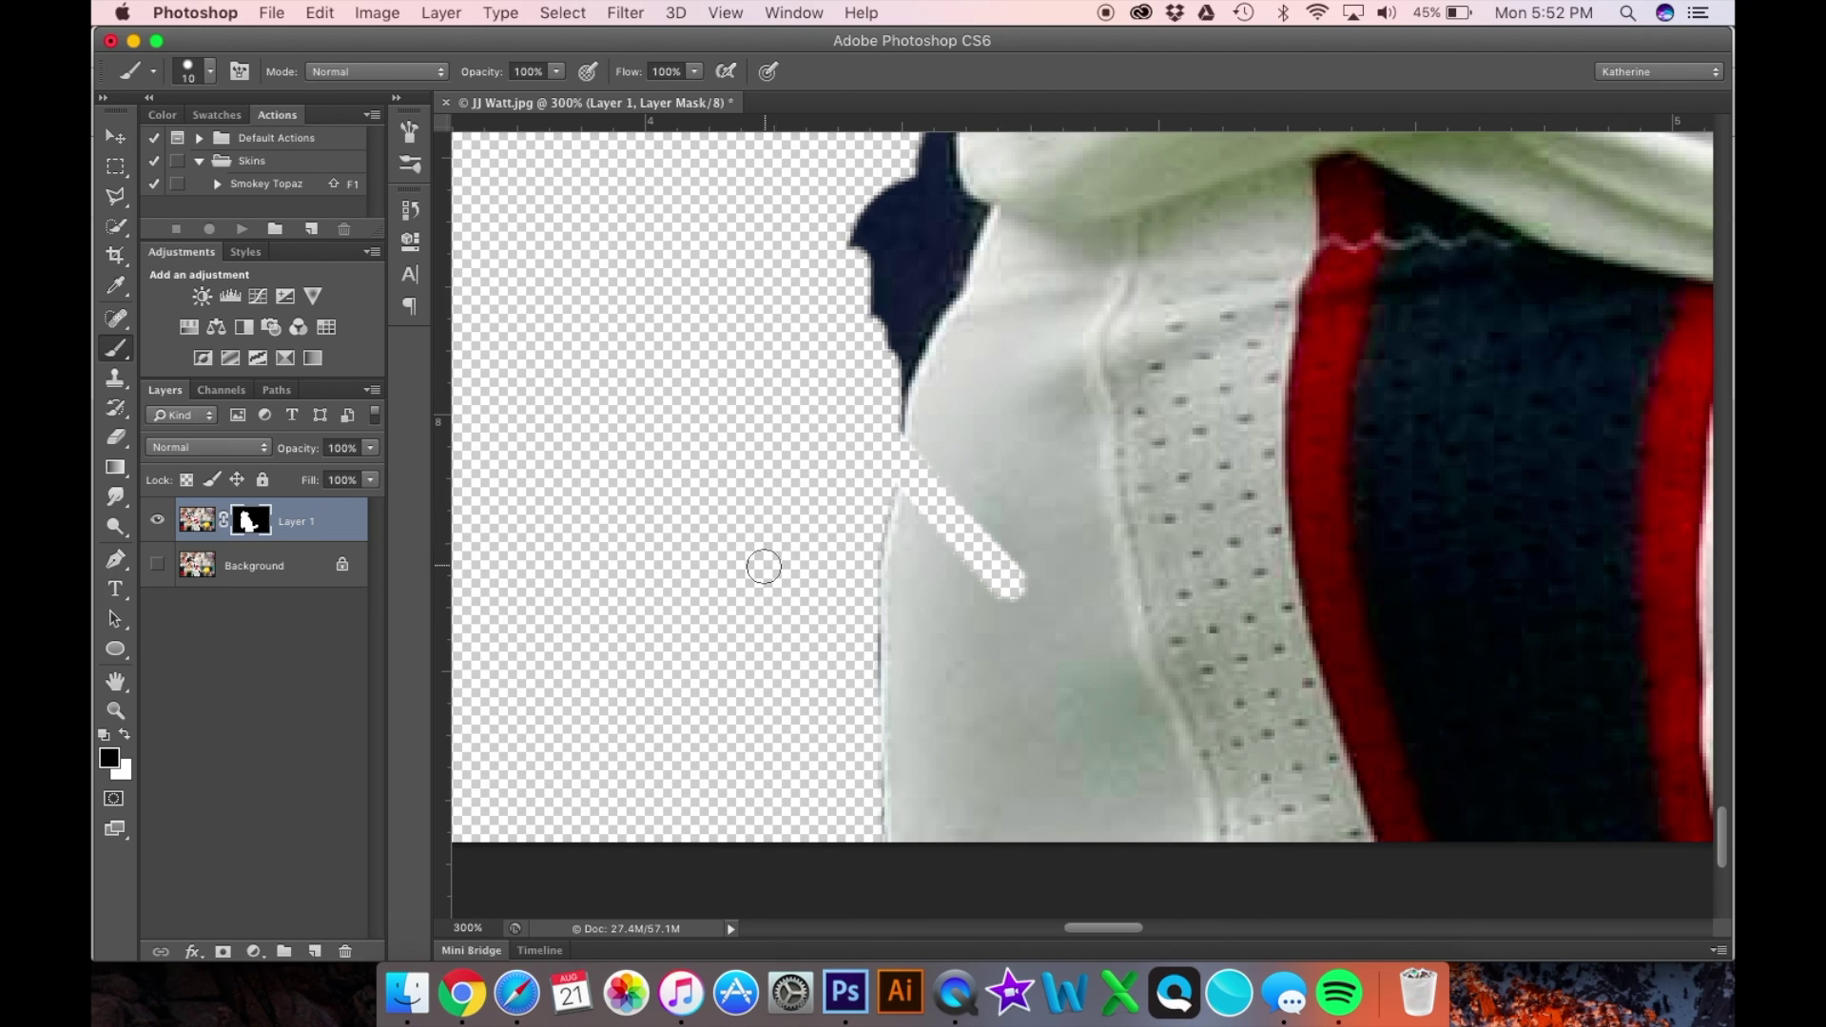
pyautogui.click(124, 734)
pyautogui.moveTo(918, 440)
pyautogui.mouseDown()
pyautogui.moveTo(916, 494)
pyautogui.moveTo(947, 547)
pyautogui.moveTo(1008, 609)
pyautogui.moveTo(1013, 585)
pyautogui.mouseUp()
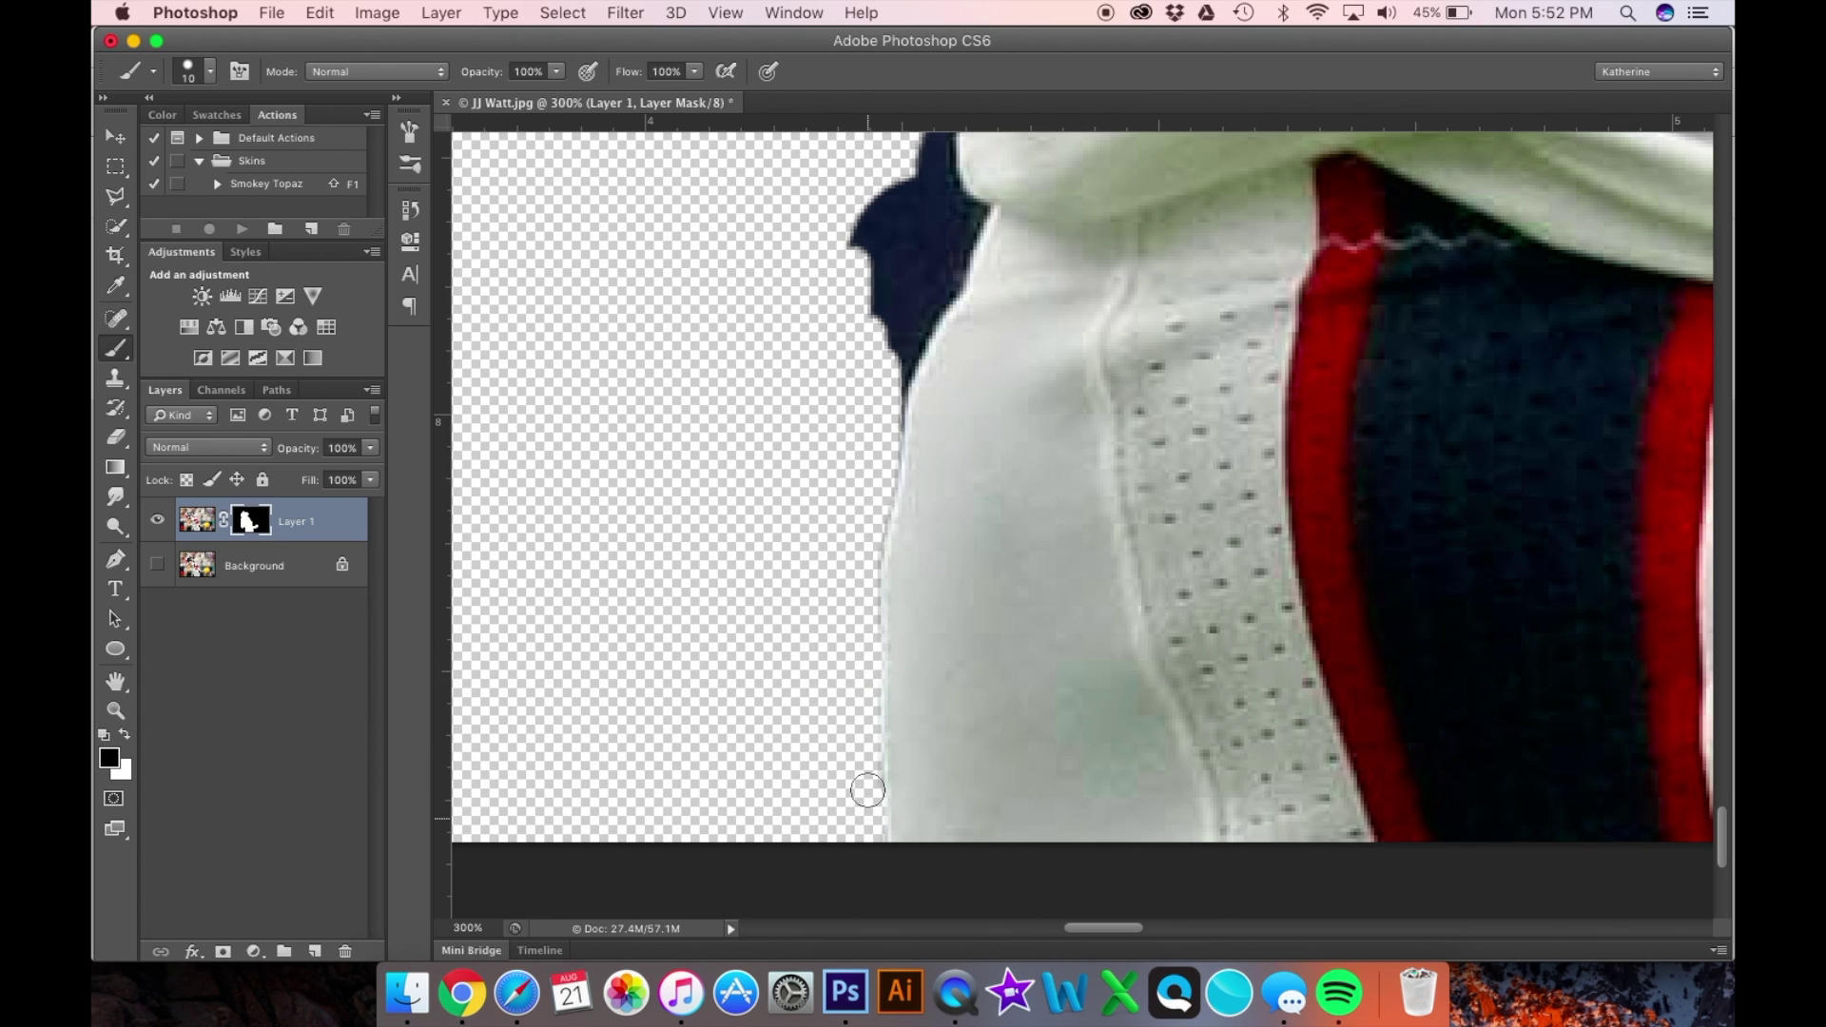
# - Mask out the navy background patch beside the hip, just below the jersey hem, with the black brush
pyautogui.scroll(3, 868, 773)
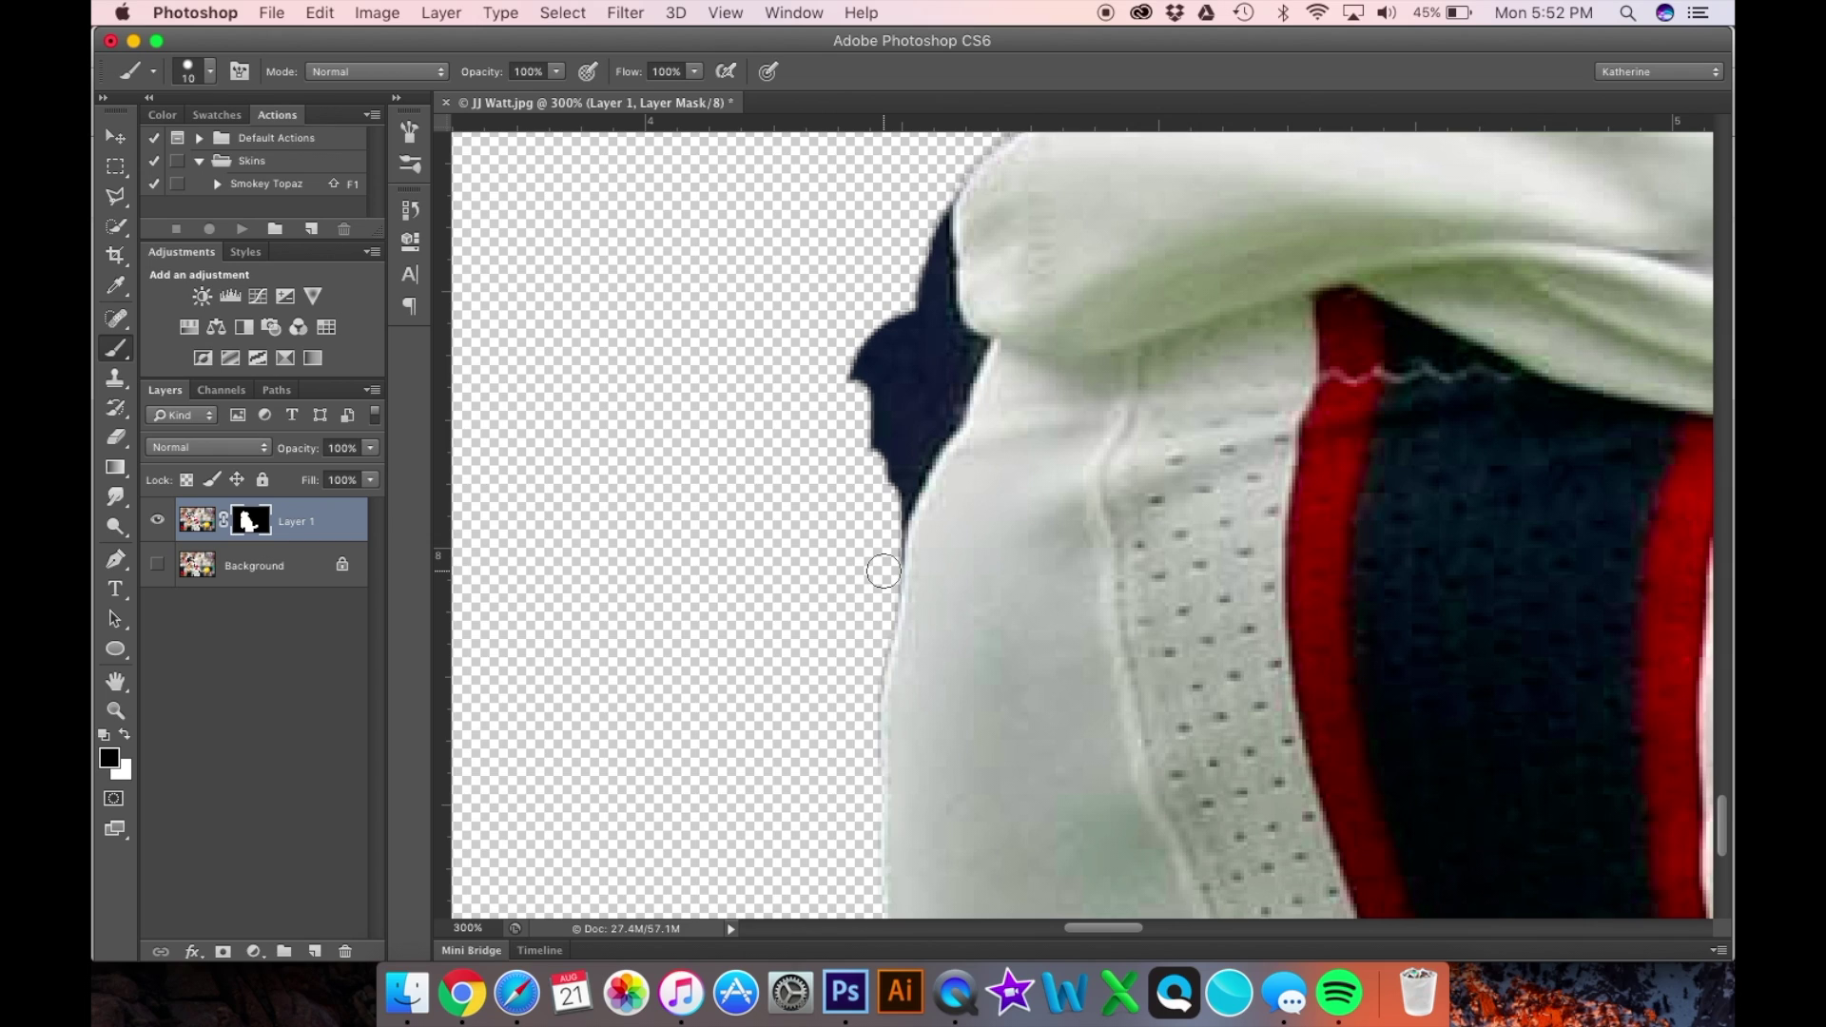
pyautogui.scroll(2, 887, 504)
pyautogui.moveTo(936, 319)
pyautogui.mouseDown()
pyautogui.moveTo(931, 292)
pyautogui.moveTo(942, 337)
pyautogui.moveTo(855, 502)
pyautogui.moveTo(896, 334)
pyautogui.moveTo(852, 411)
pyautogui.moveTo(894, 580)
pyautogui.moveTo(928, 480)
pyautogui.moveTo(917, 414)
pyautogui.moveTo(879, 499)
pyautogui.moveTo(896, 440)
pyautogui.moveTo(920, 487)
pyautogui.moveTo(948, 482)
pyautogui.moveTo(884, 644)
pyautogui.moveTo(904, 522)
pyautogui.moveTo(946, 466)
pyautogui.moveTo(937, 338)
pyautogui.moveTo(918, 445)
pyautogui.mouseUp()
pyautogui.scroll(1, 918, 445)
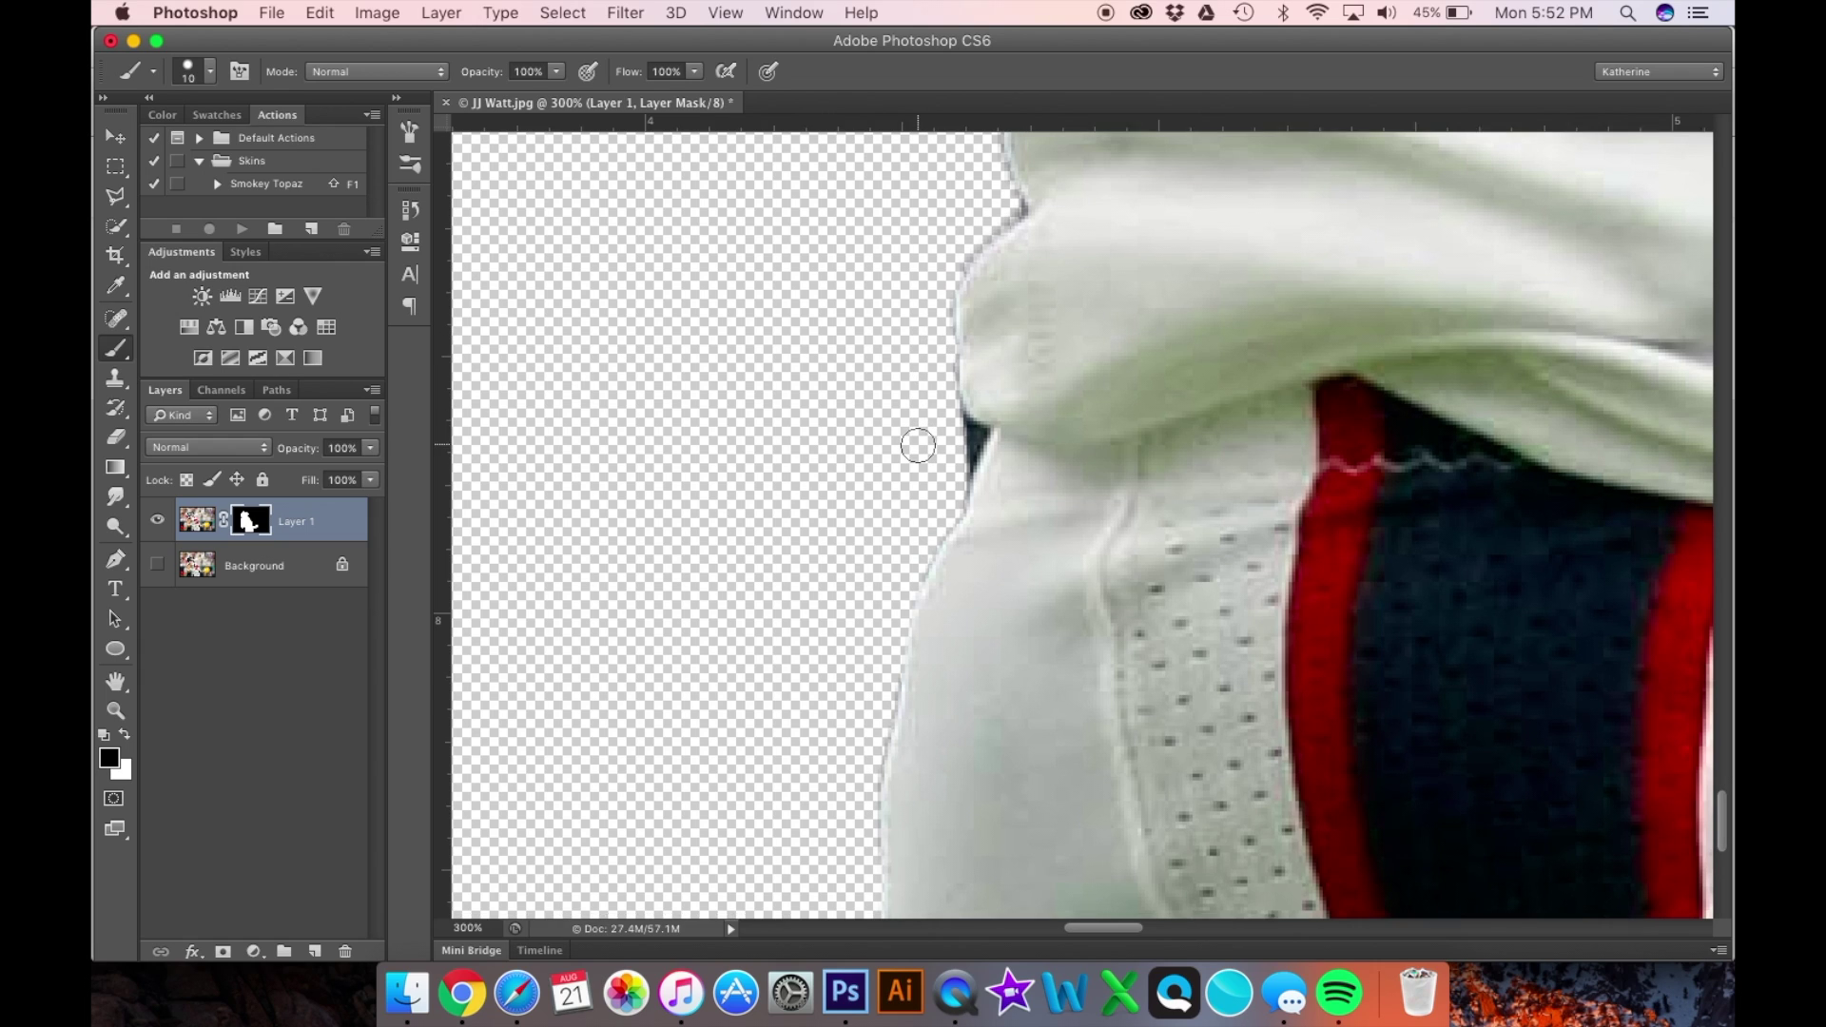
# - Reduce the brush size to 5 px and mask out the small dark sliver between the jersey hem and the pants
pyautogui.scroll(2, 918, 445)
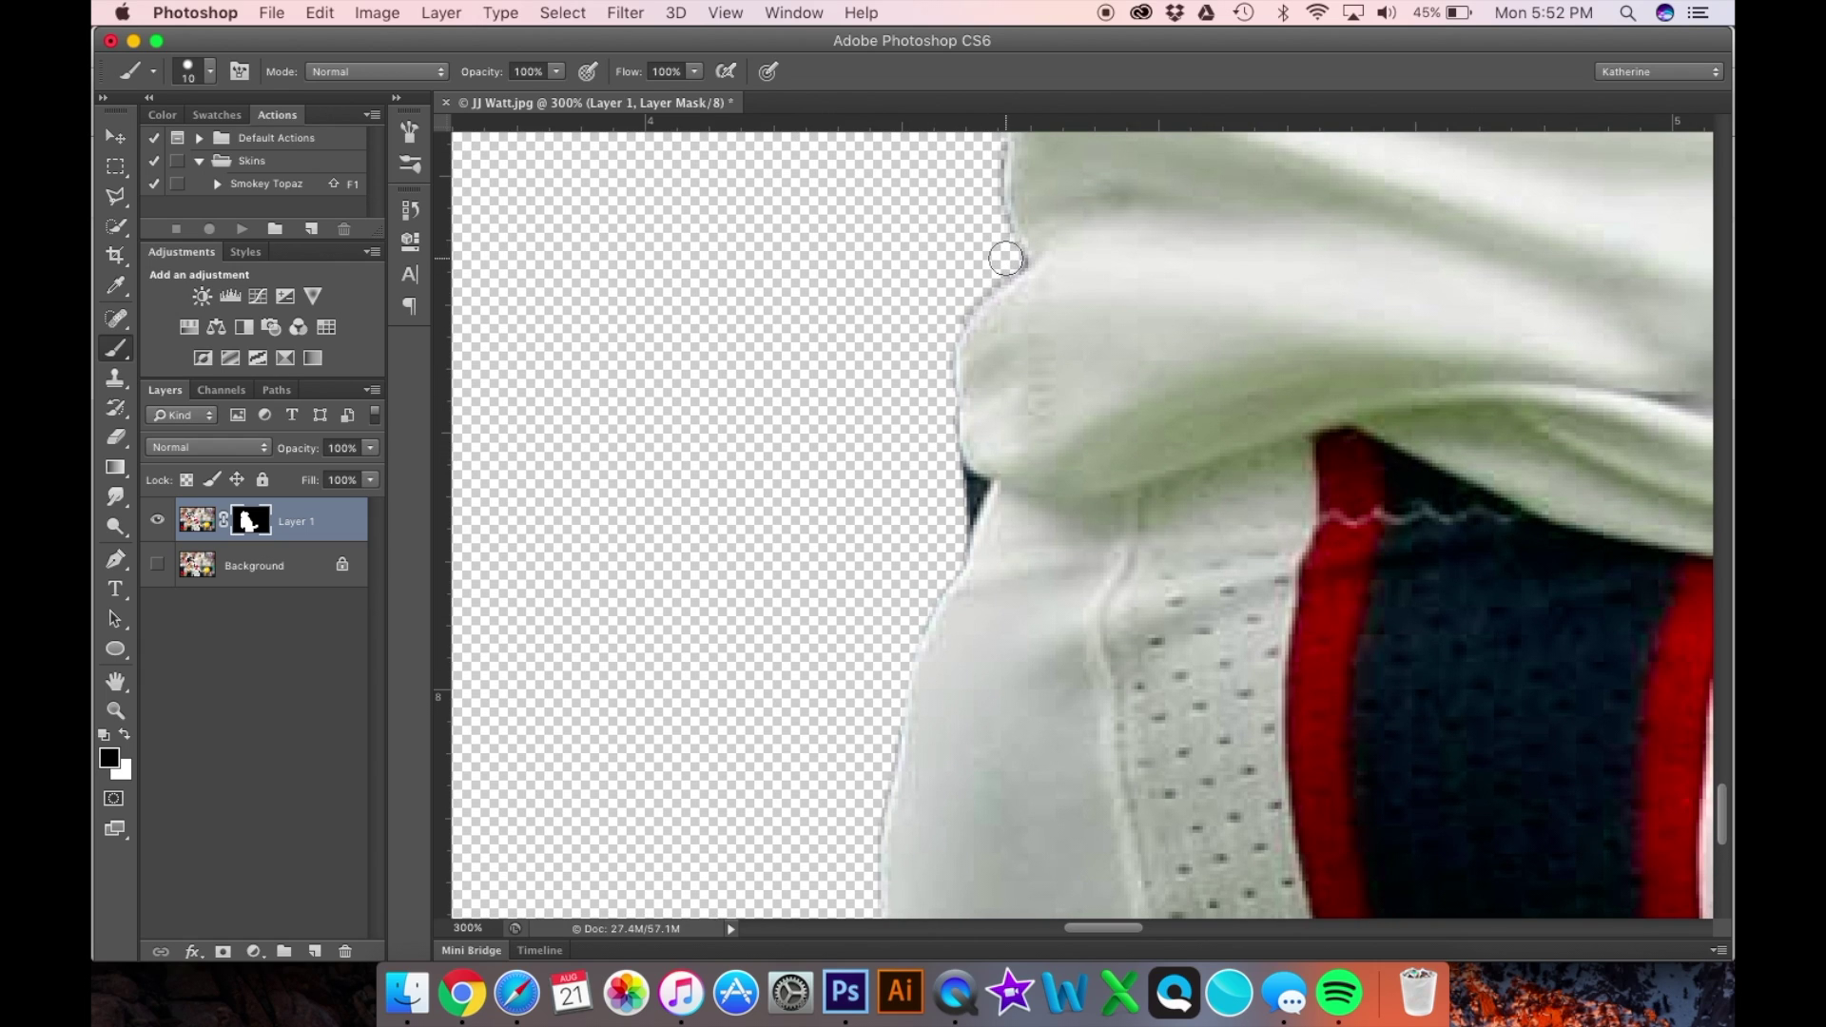
pyautogui.press('[')
pyautogui.press('[')
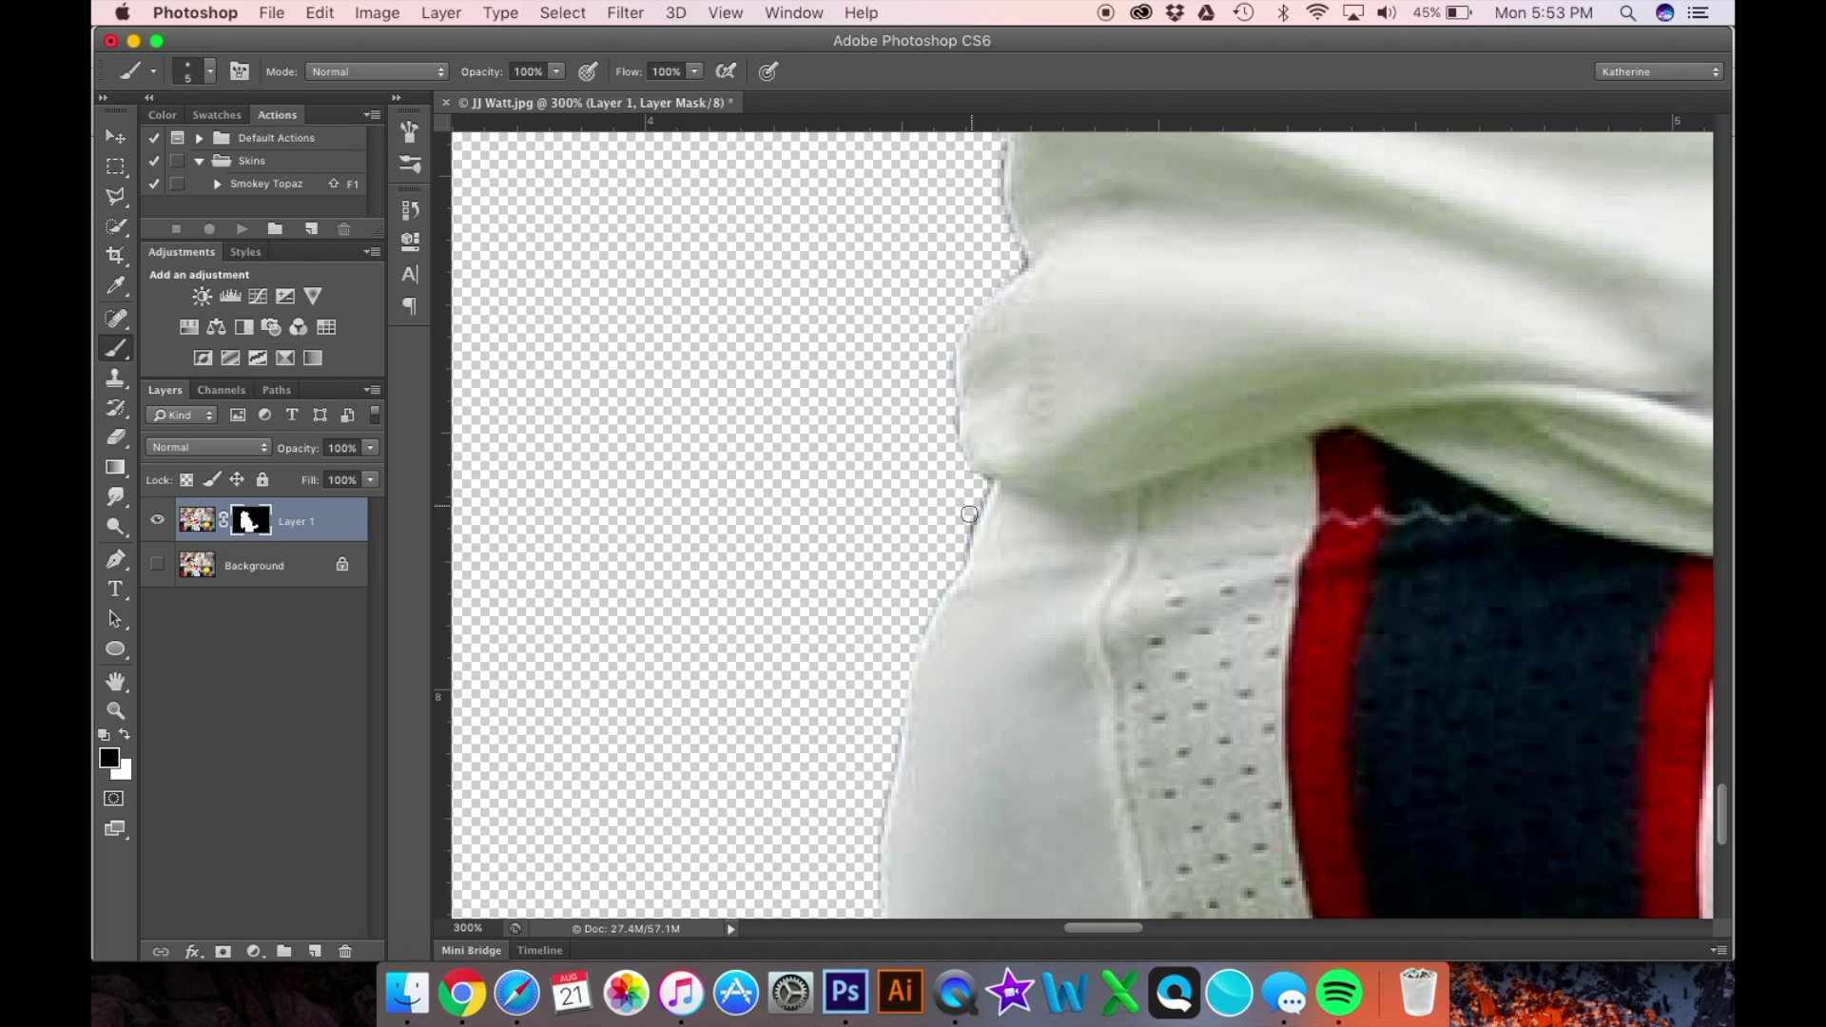
# - Mask out the thin dark fringe along the jersey's back edge, from the hem up through the waist folds, with the 5 px black brush
pyautogui.scroll(5, 968, 507)
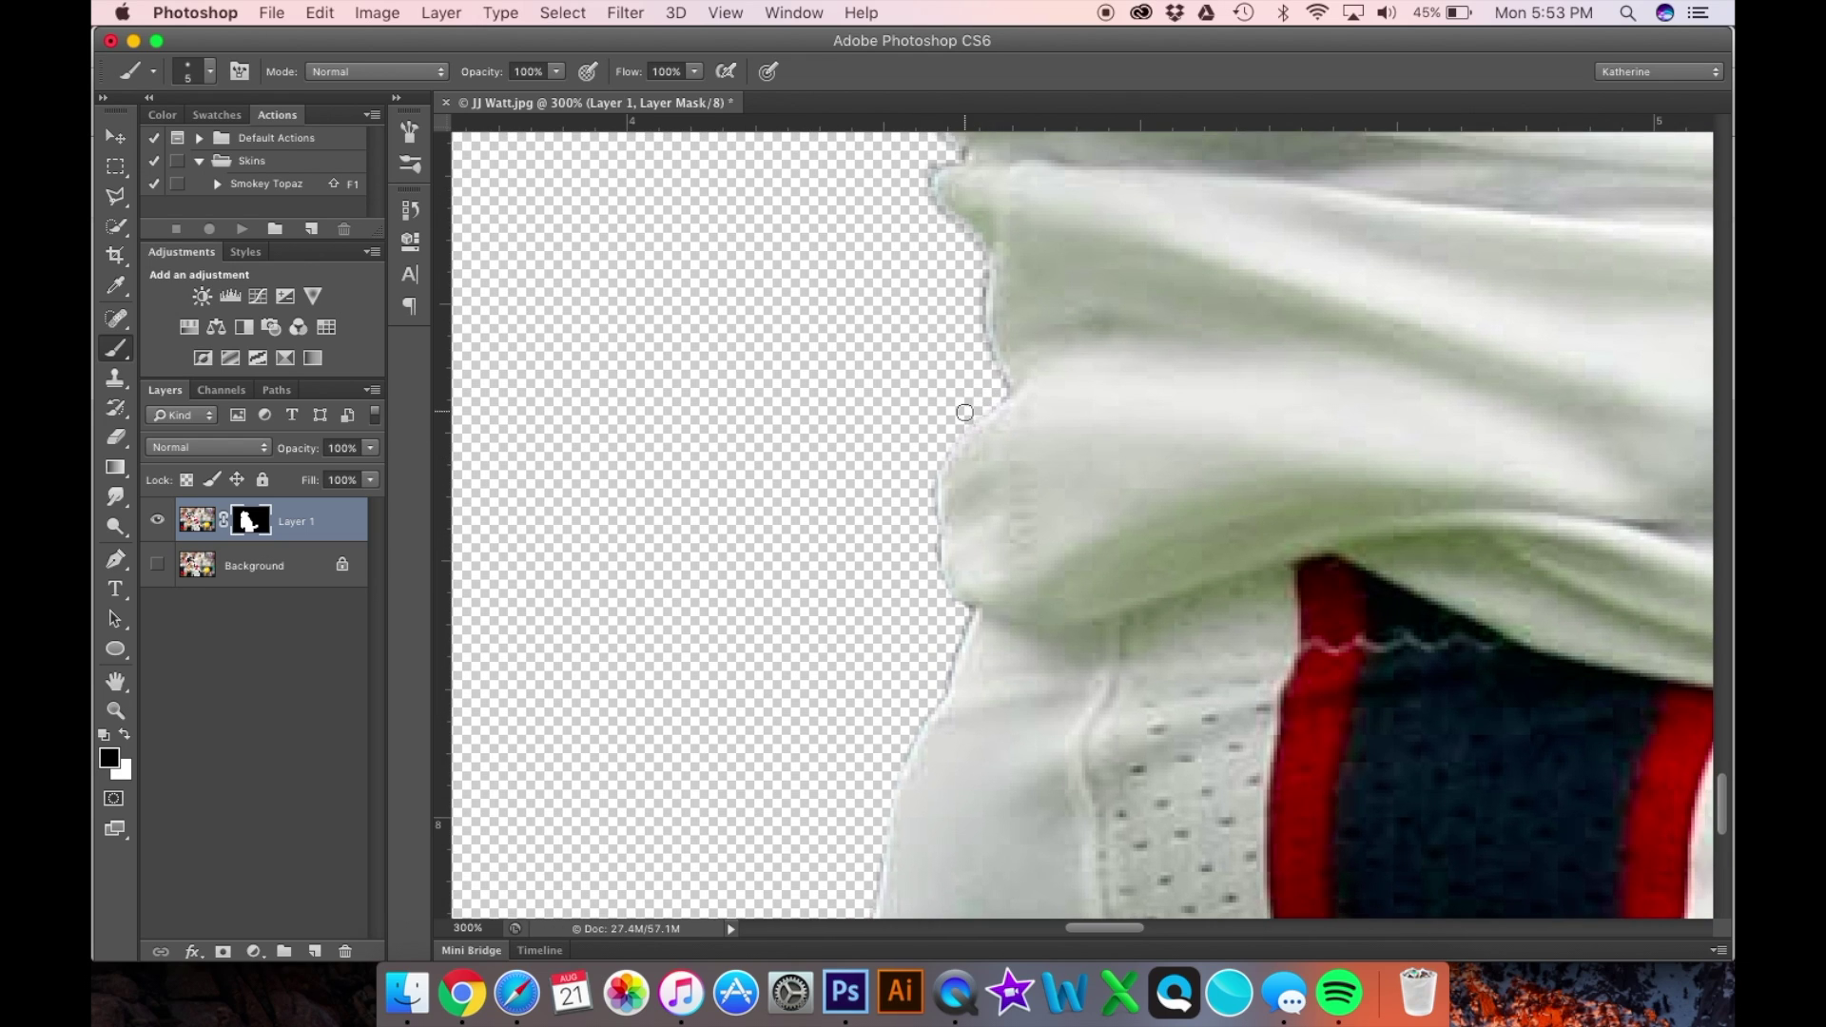
pyautogui.moveTo(976, 333); pyautogui.dragTo(974, 296)
pyautogui.scroll(5, 974, 261)
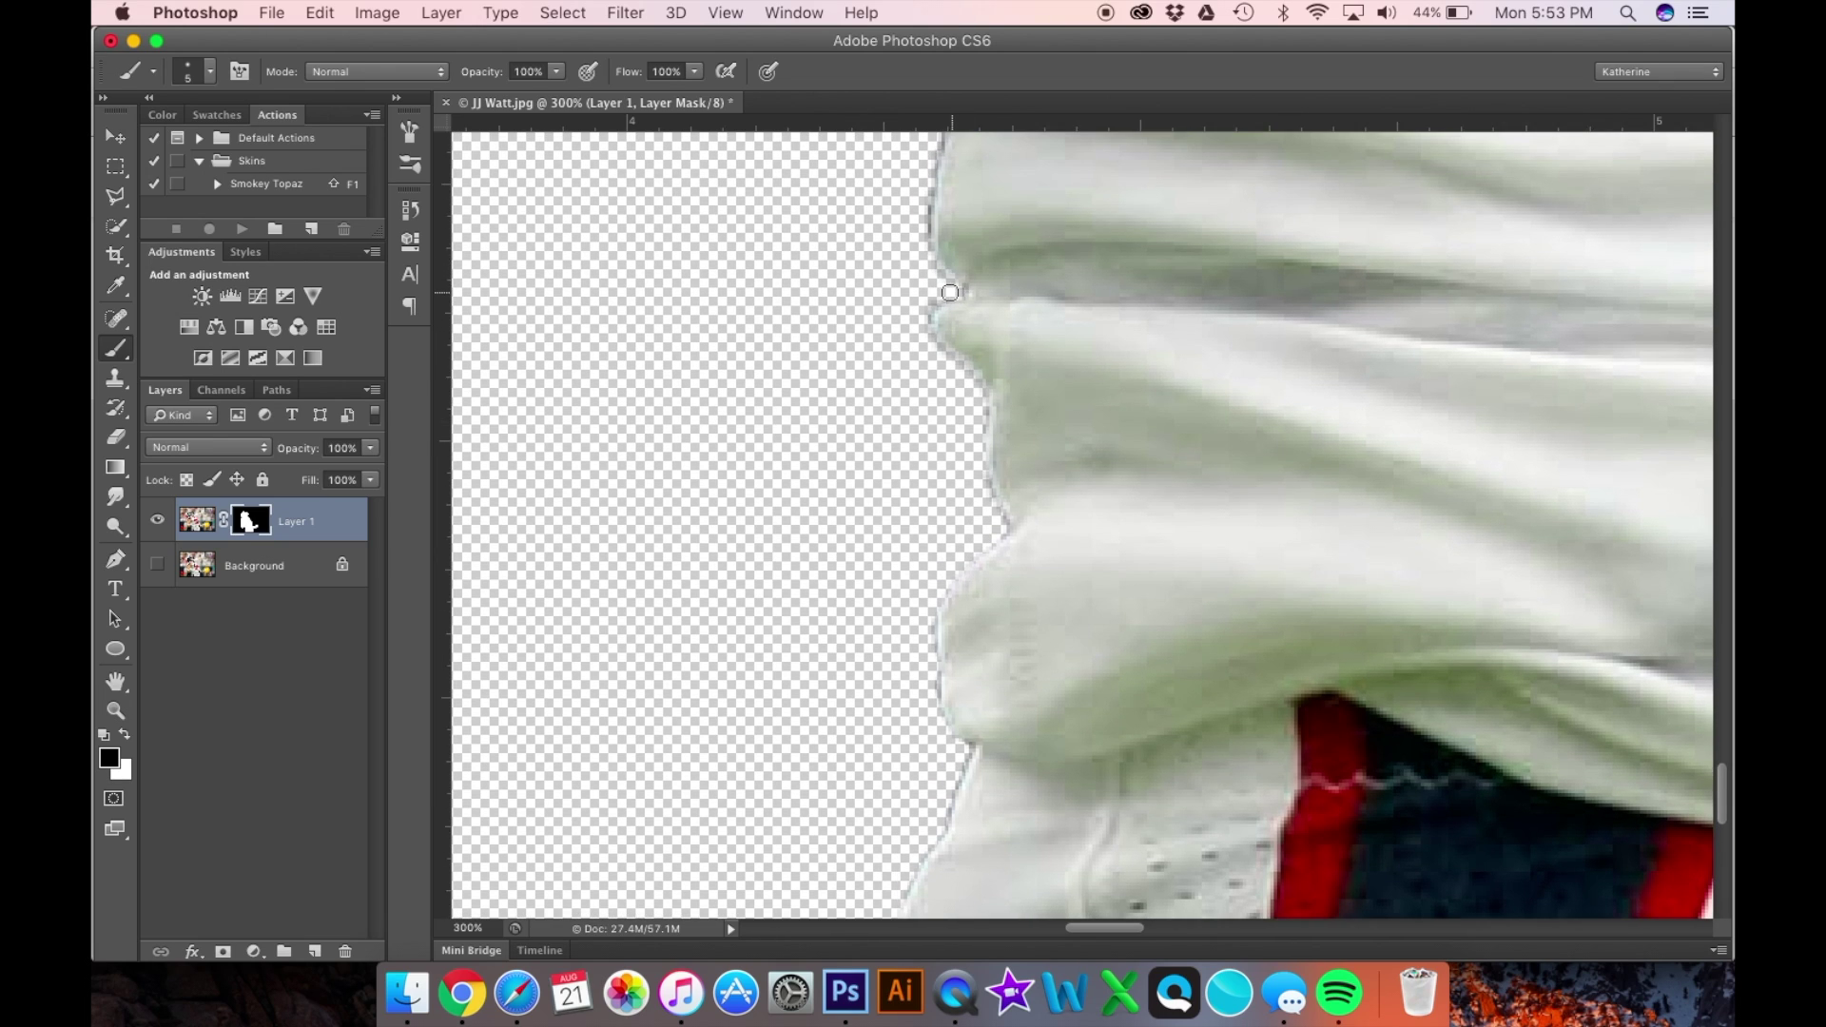
pyautogui.moveTo(939, 355)
pyautogui.mouseDown()
pyautogui.moveTo(985, 407)
pyautogui.moveTo(930, 598)
pyautogui.moveTo(982, 412)
pyautogui.moveTo(999, 523)
pyautogui.mouseUp()
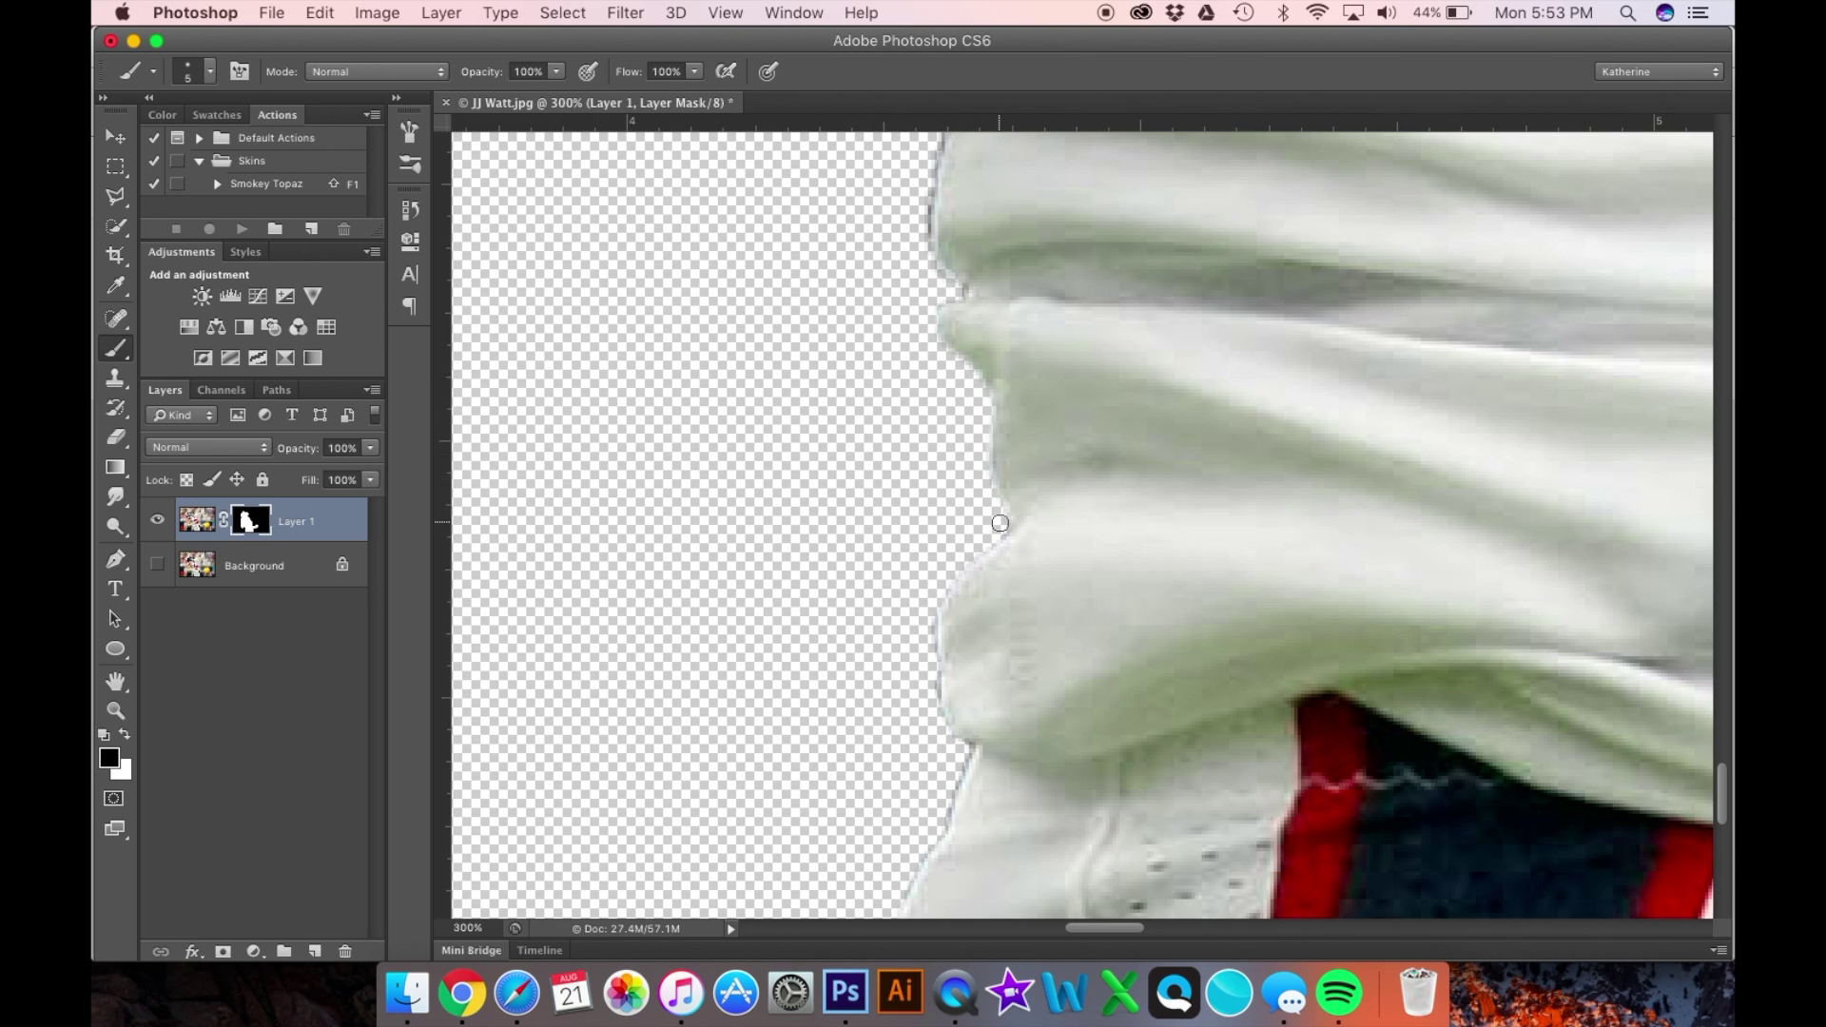
pyautogui.scroll(5, 1000, 523)
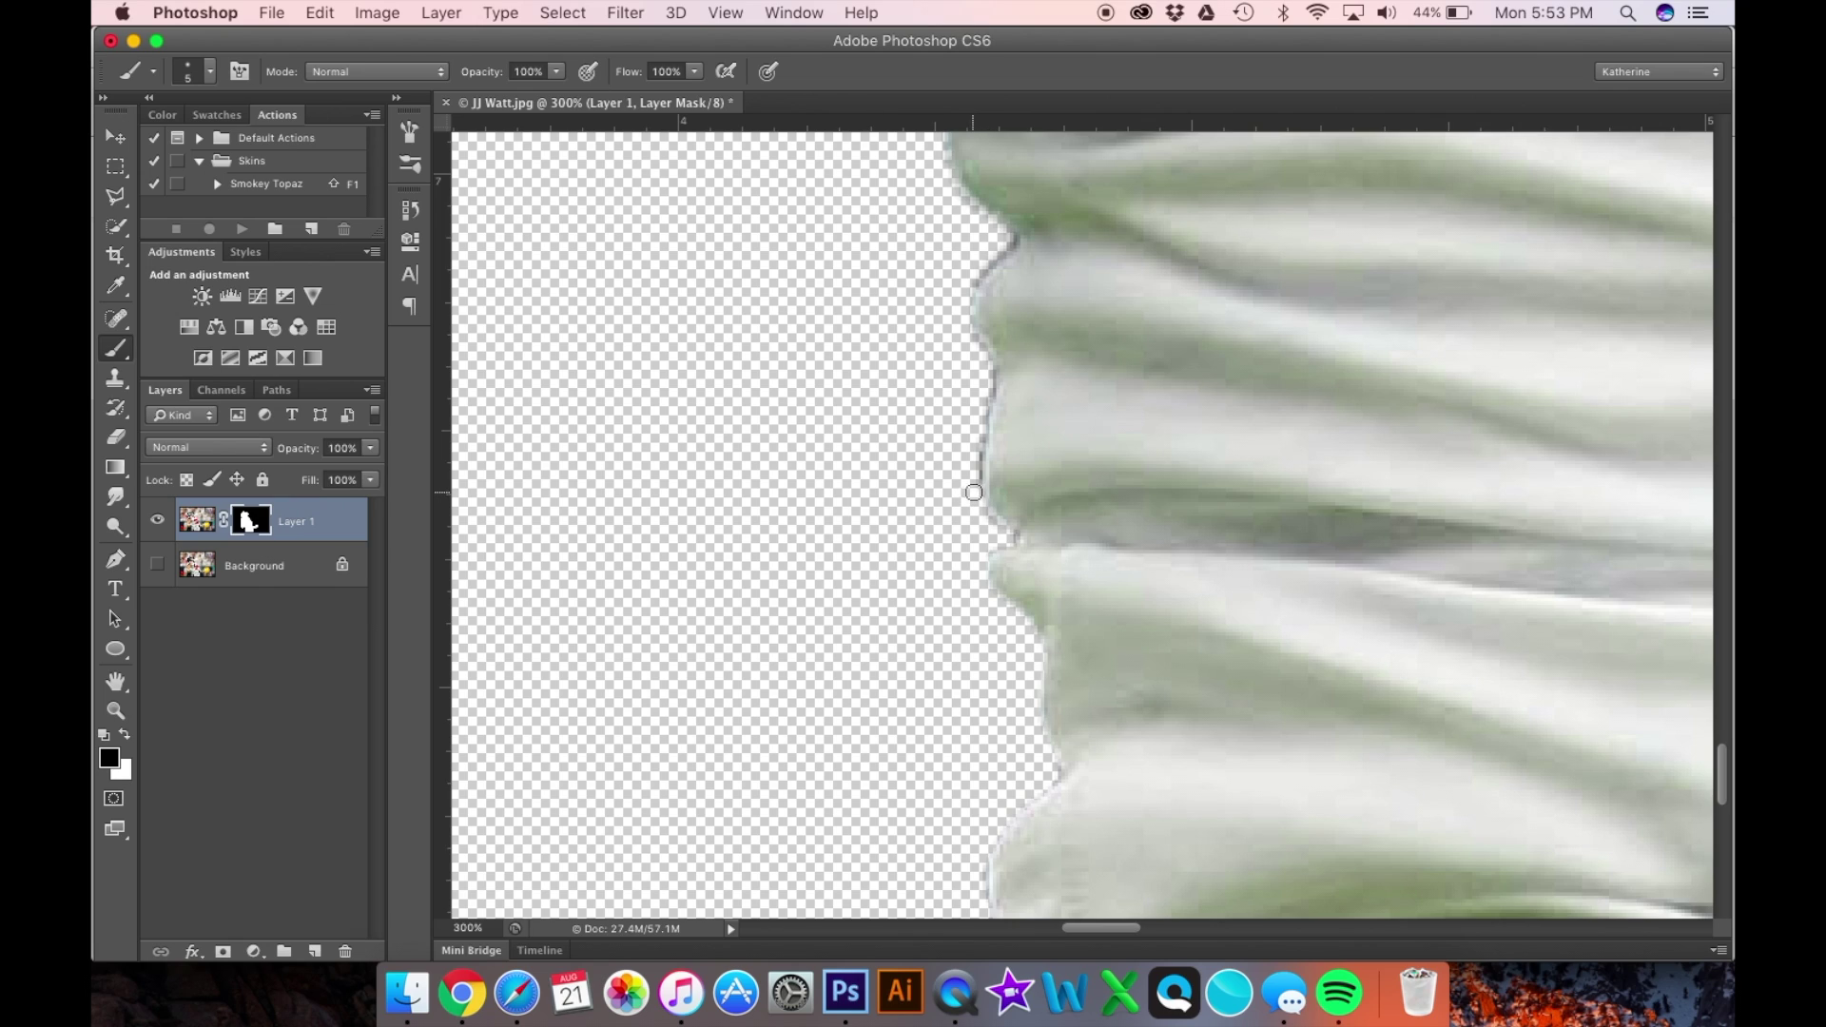
pyautogui.moveTo(973, 493)
pyautogui.mouseDown()
pyautogui.moveTo(986, 321)
pyautogui.moveTo(1008, 305)
pyautogui.moveTo(959, 368)
pyautogui.mouseUp()
pyautogui.scroll(1, 984, 370)
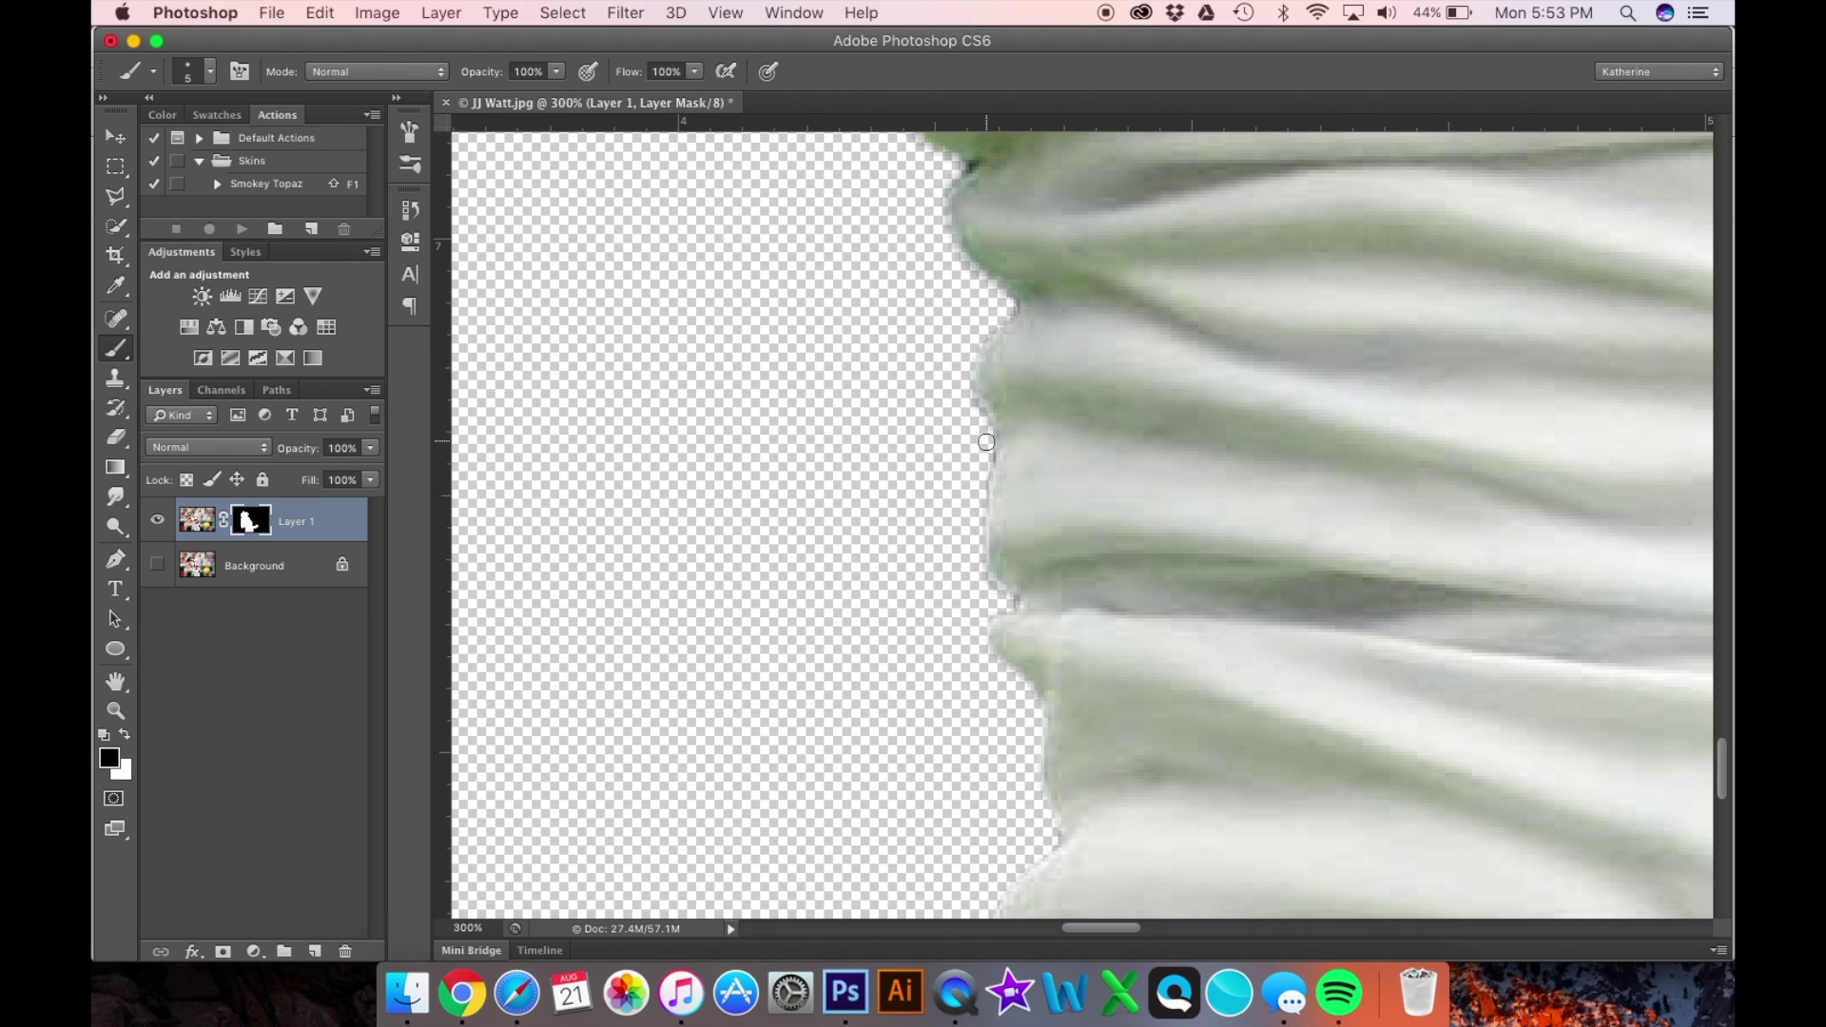
# - Inspect the cutout edge from the upper jersey folds along the underside of the glove and forearm to the elbow
pyautogui.scroll(3, 984, 463)
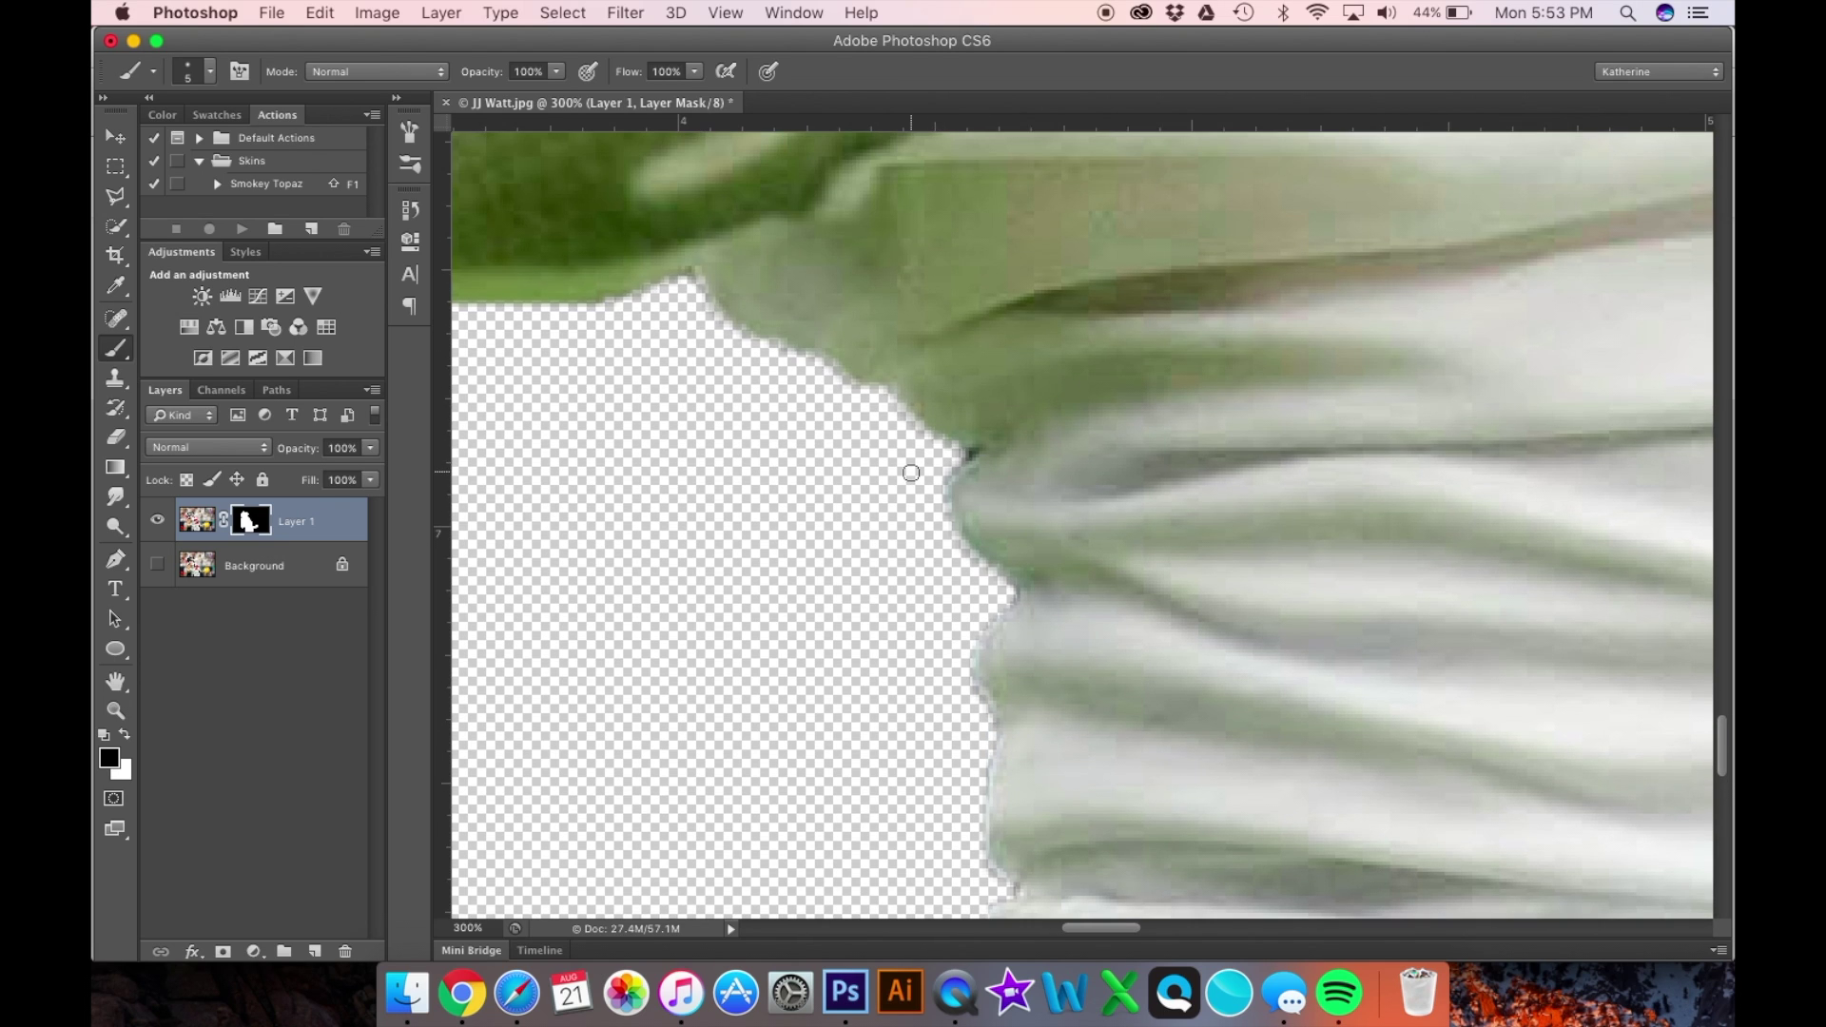
pyautogui.hscroll(-5, 914, 470)
pyautogui.scroll(3, 914, 470)
pyautogui.hscroll(-5, 911, 472)
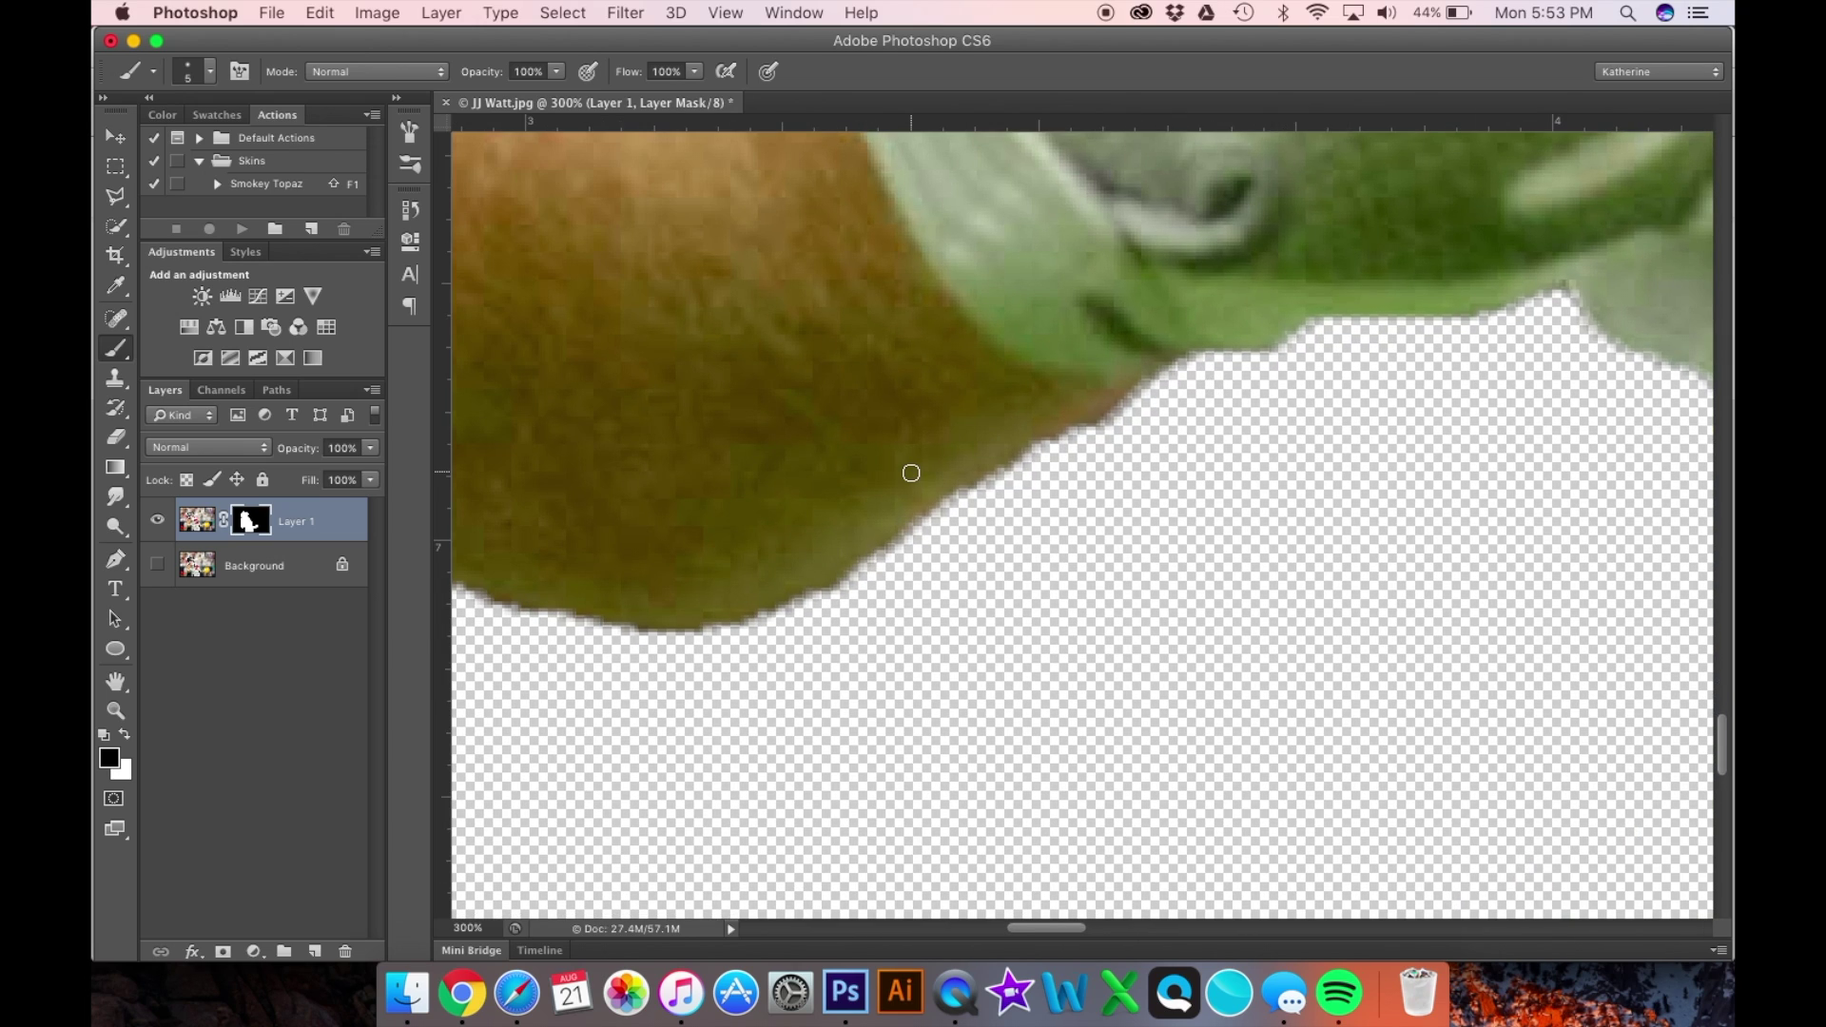
pyautogui.scroll(-4, 911, 472)
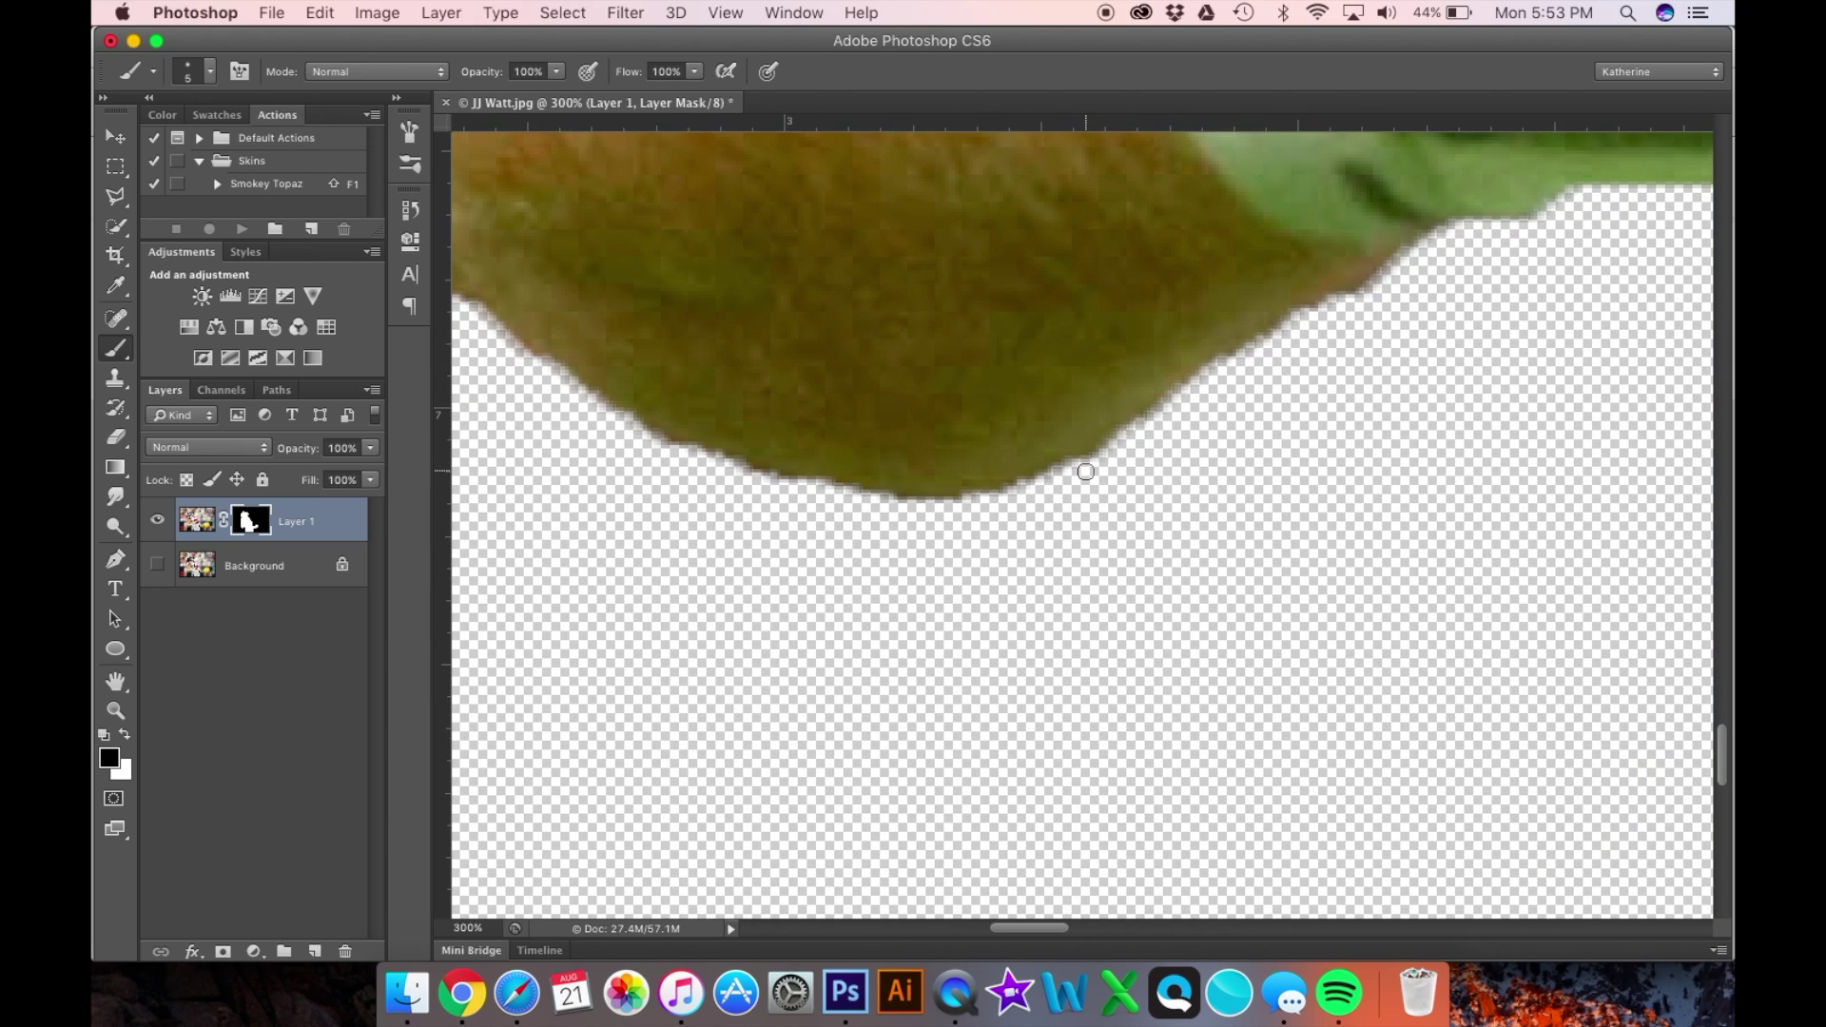
pyautogui.hscroll(-3, 1189, 394)
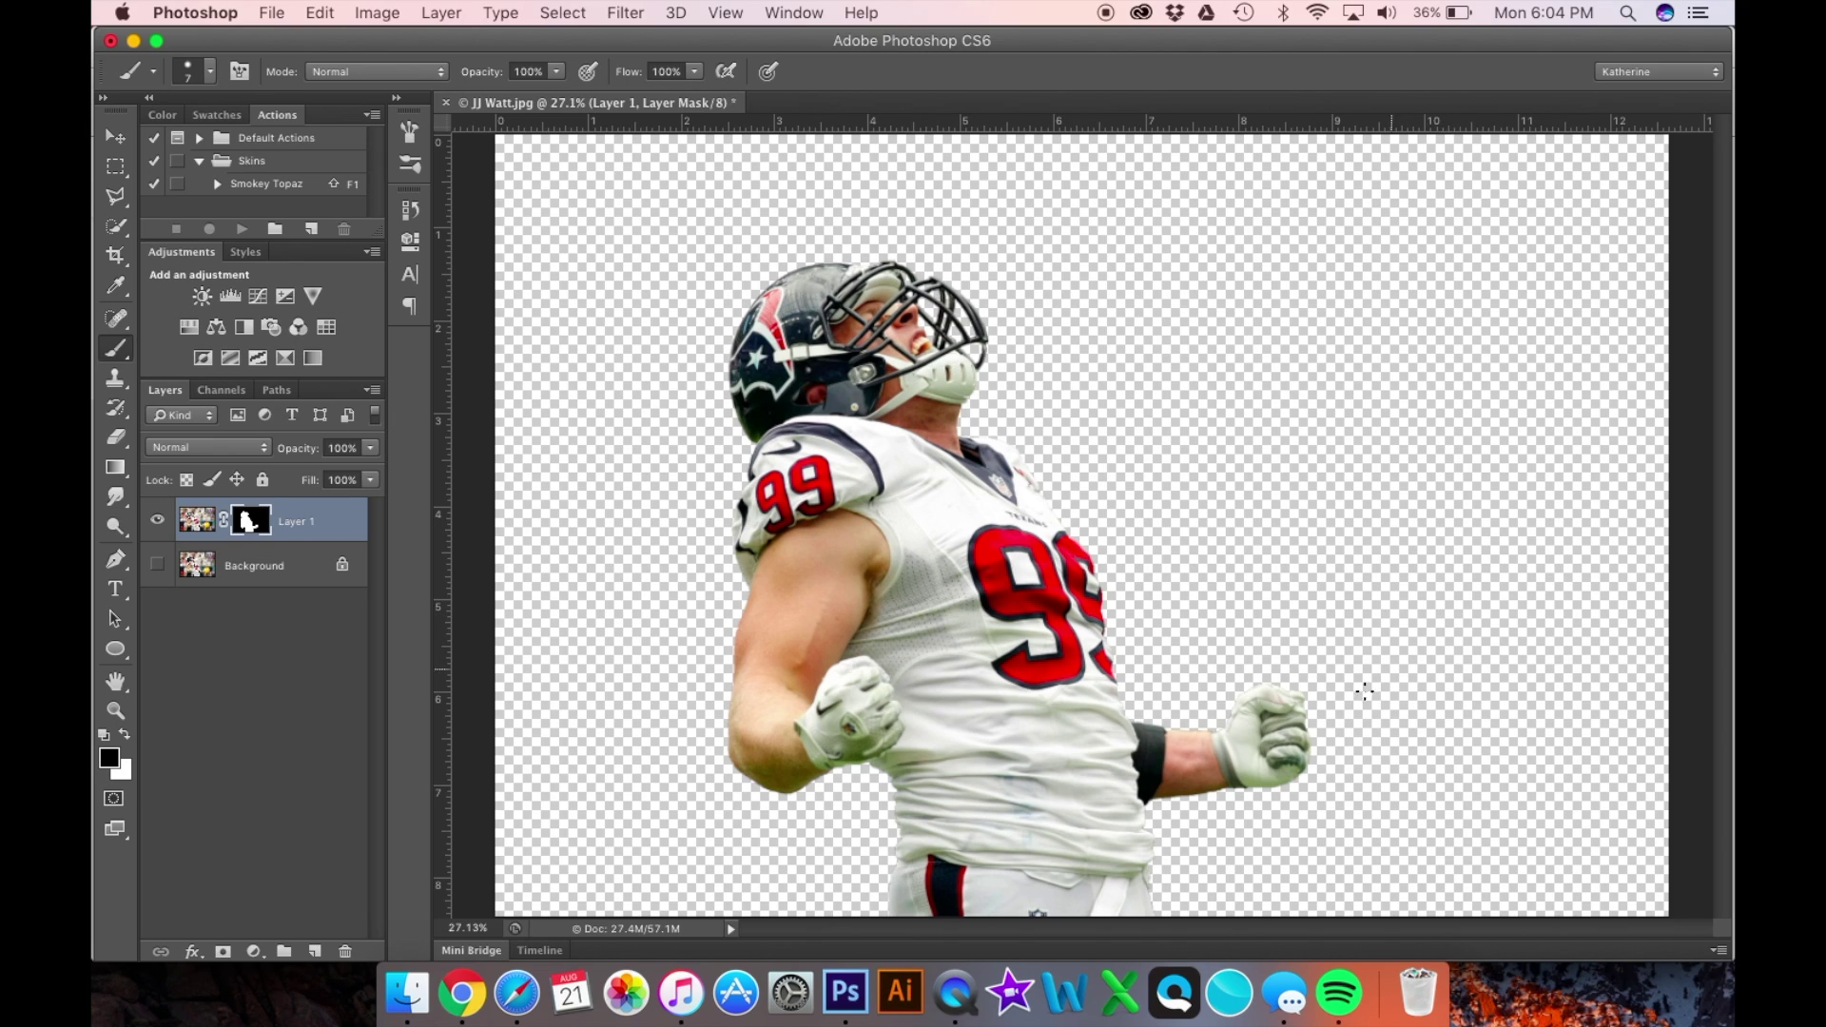
# - Toggle the Background layer's visibility to compare the cutout with the original photo, leaving the Background hidden
pyautogui.click(157, 569)
pyautogui.click(158, 569)
pyautogui.click(158, 567)
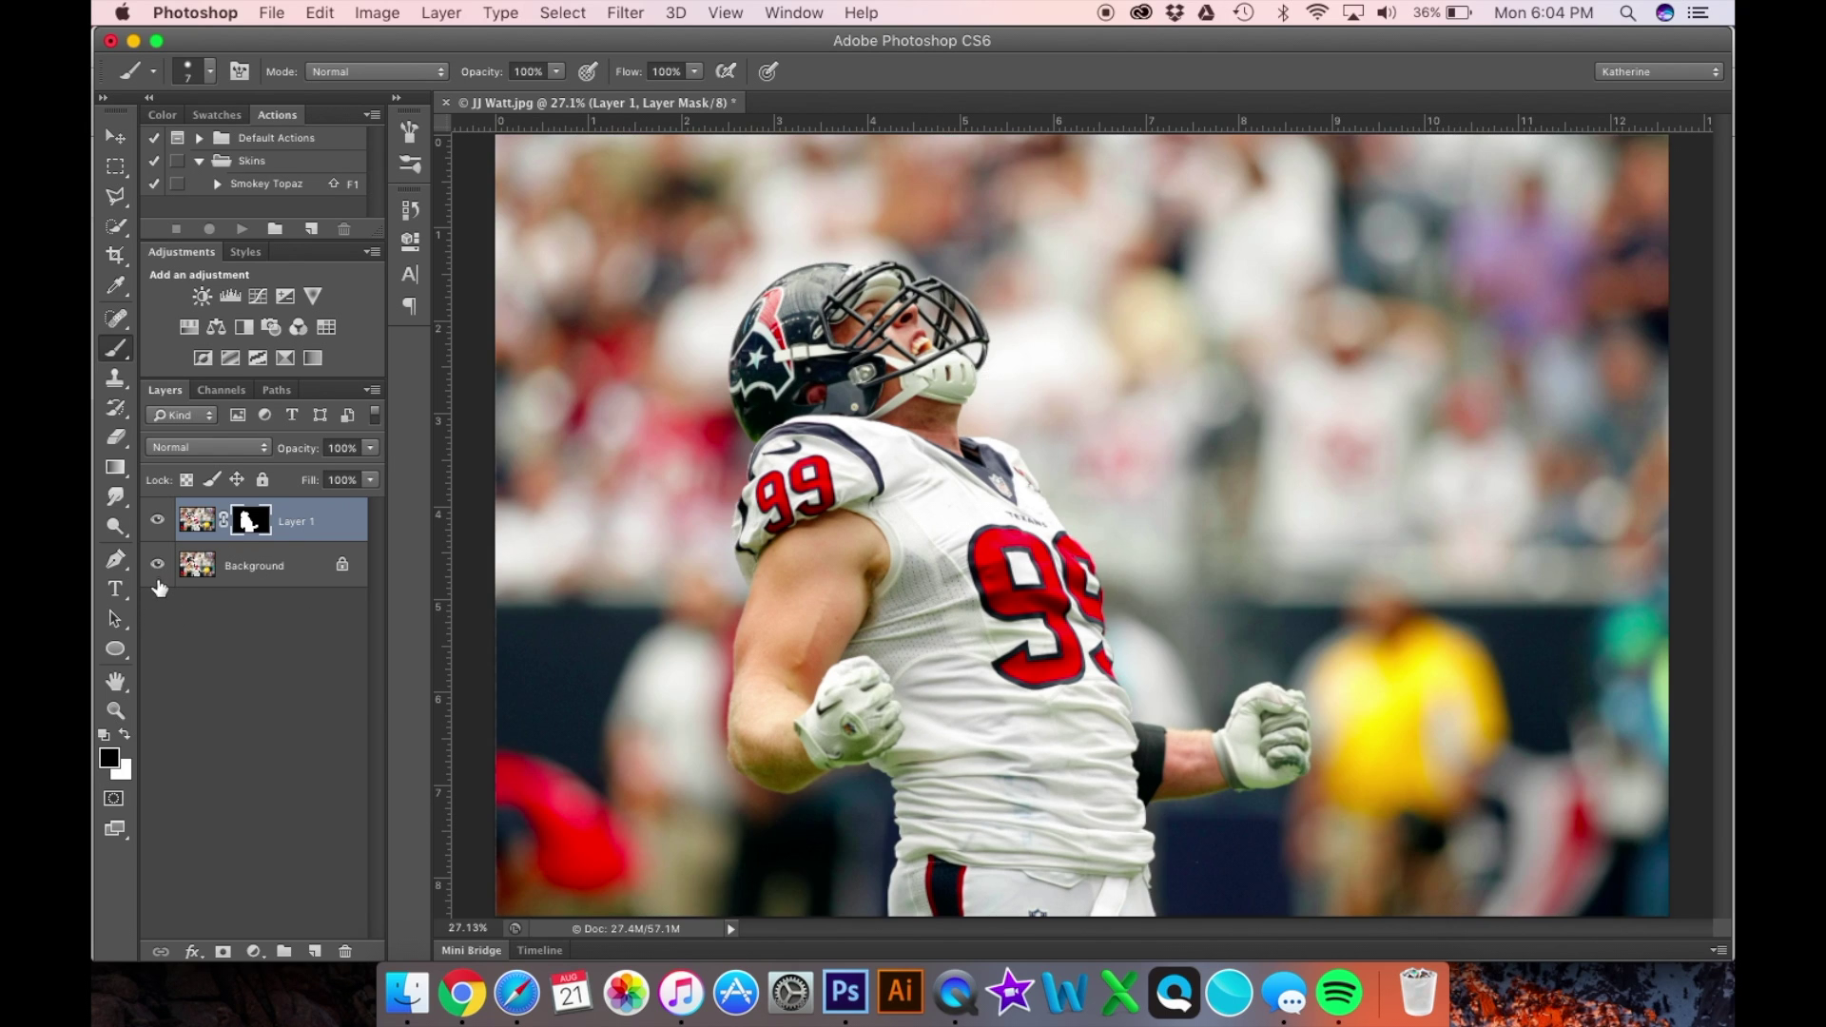
pyautogui.click(158, 568)
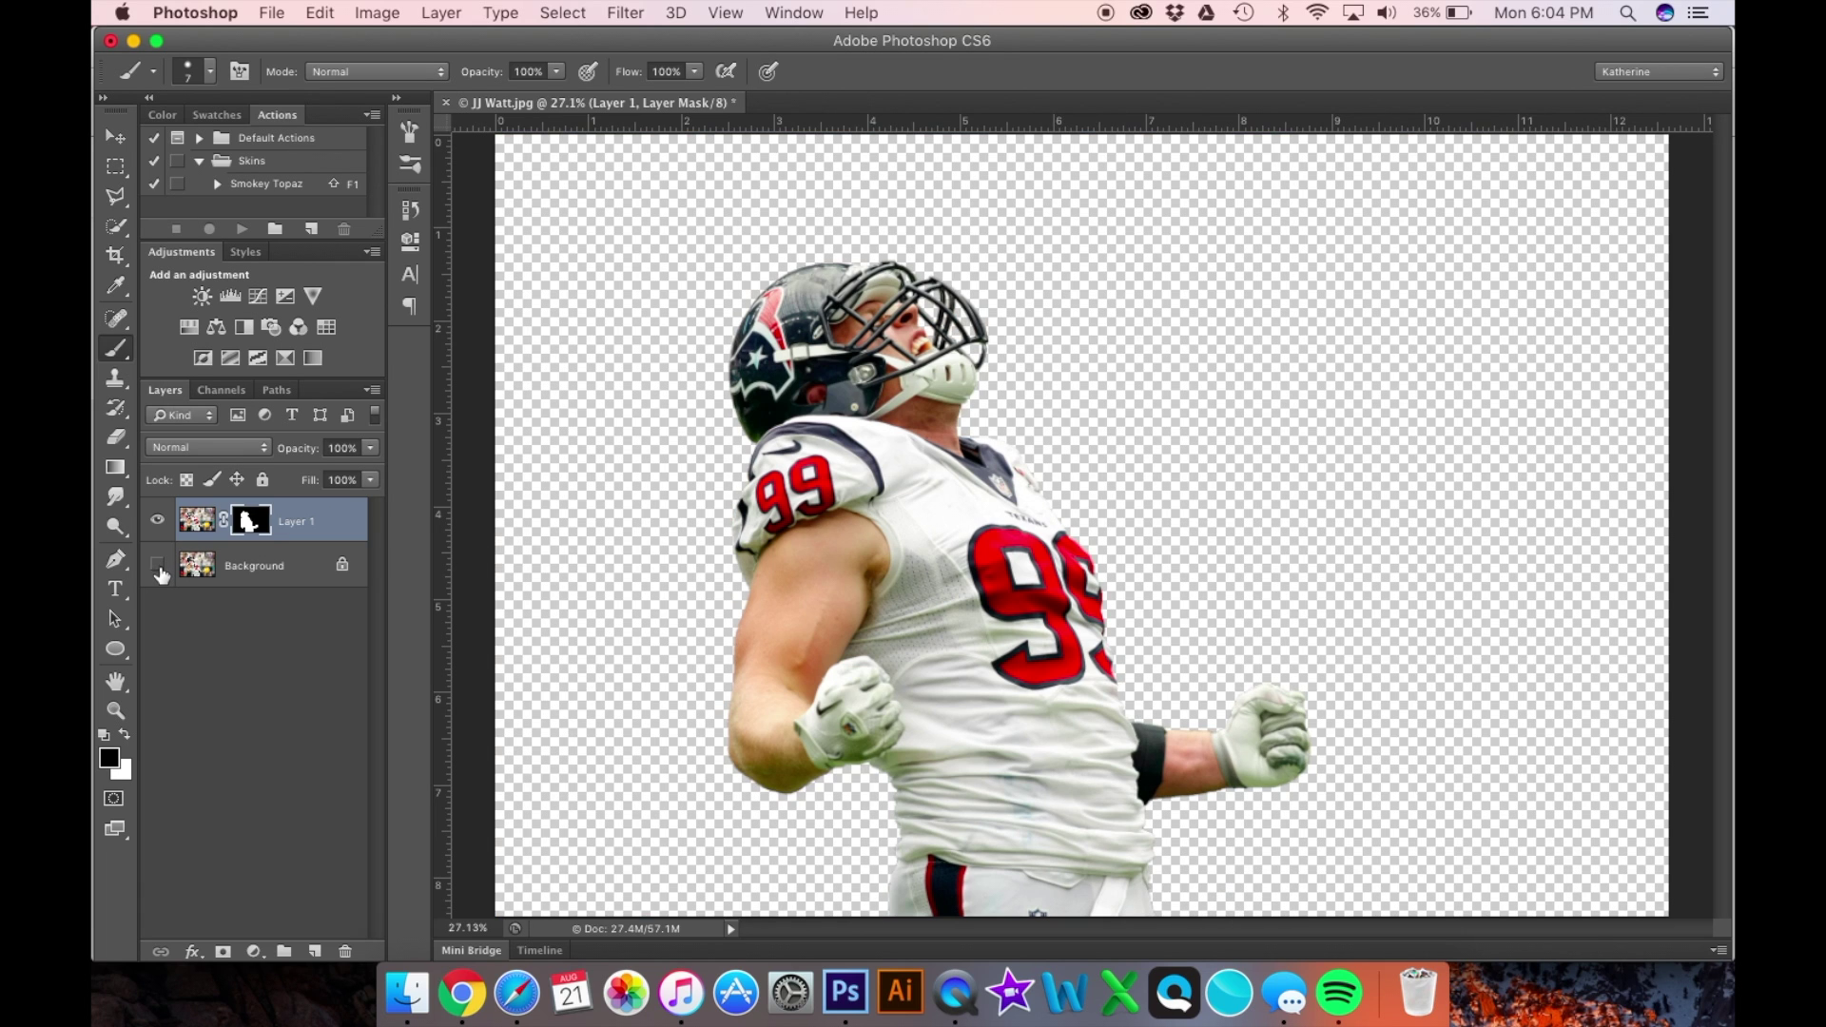